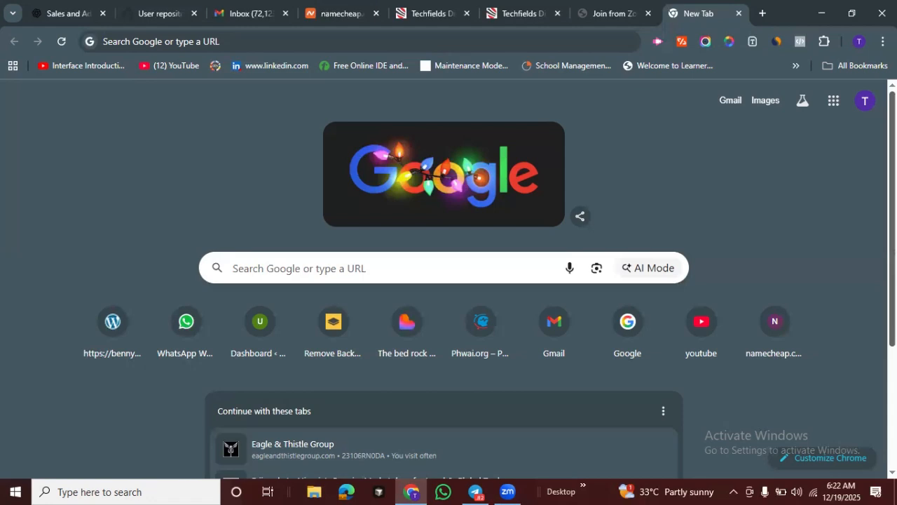
Step: Search for Android Studio and open its official download page on developer.android.com/studio
click(521, 41)
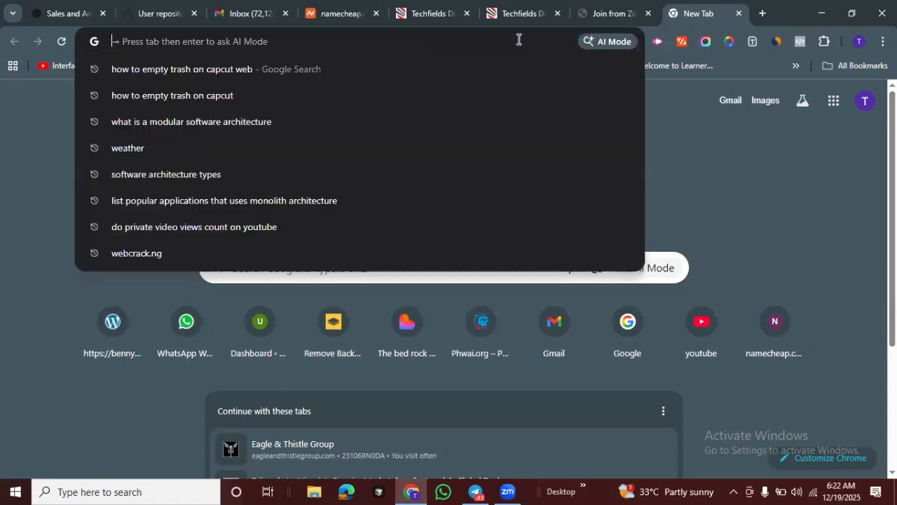
text(android)
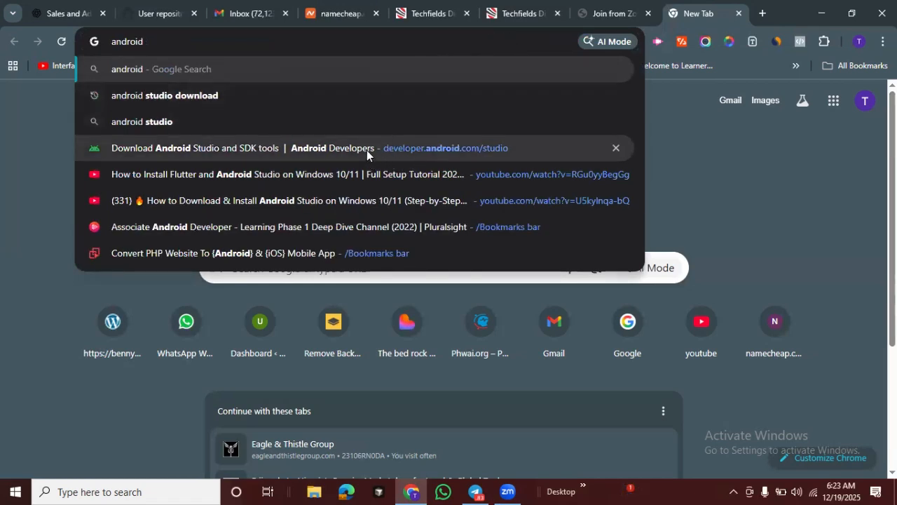
click(285, 92)
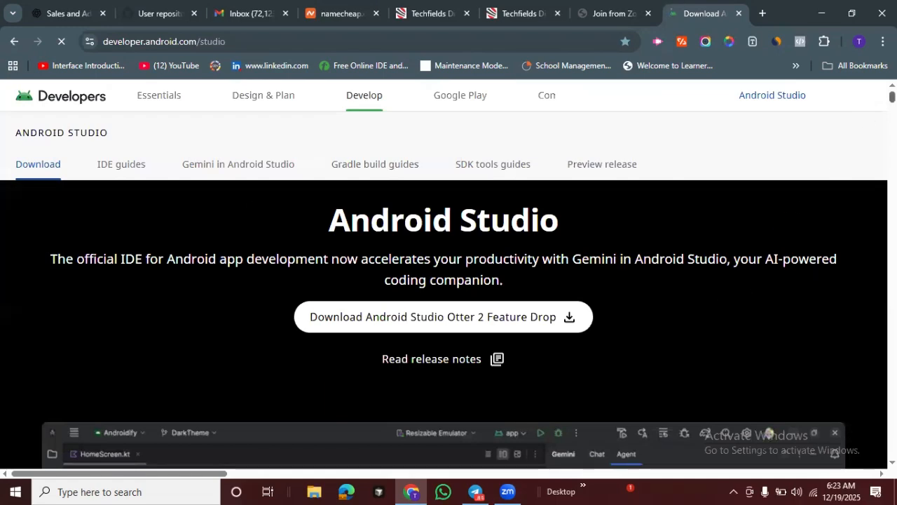
scroll(448, 281, down, 2)
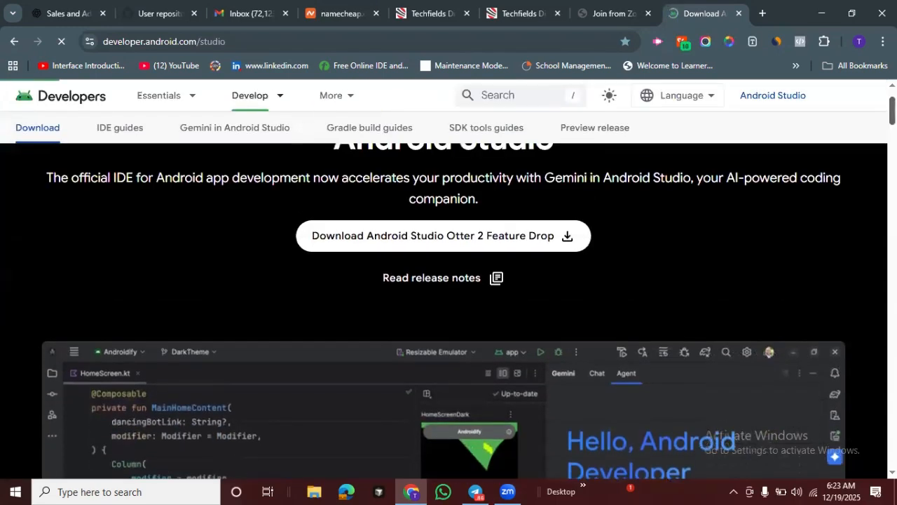
scroll(448, 280, down, 10)
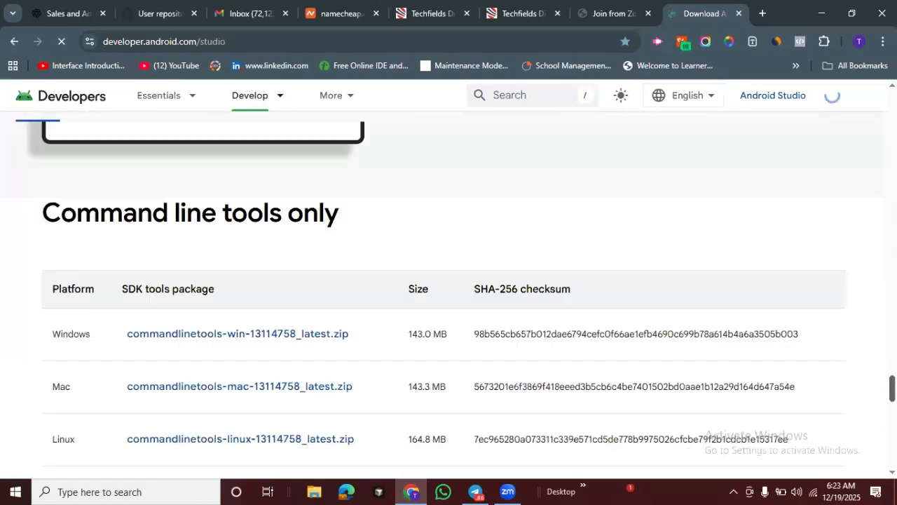
scroll(449, 280, up, 9)
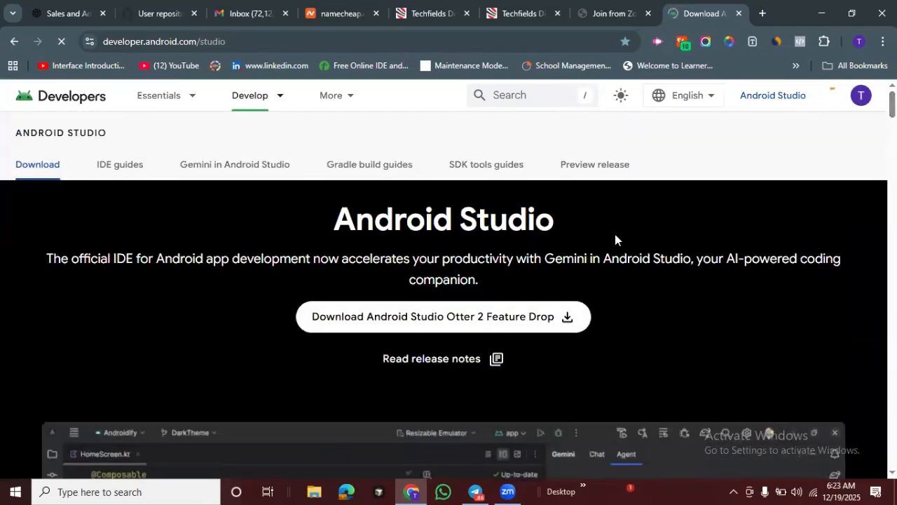
Step: Agree to the terms and conditions and request the Android Studio Otter 2 Feature Drop 2025.2.2 download for Windows
click(483, 315)
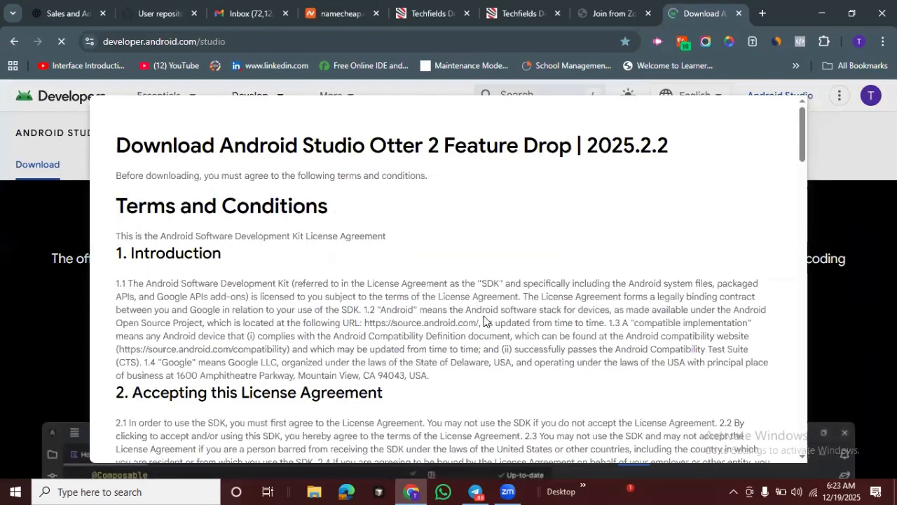
drag(803, 153, 834, 333)
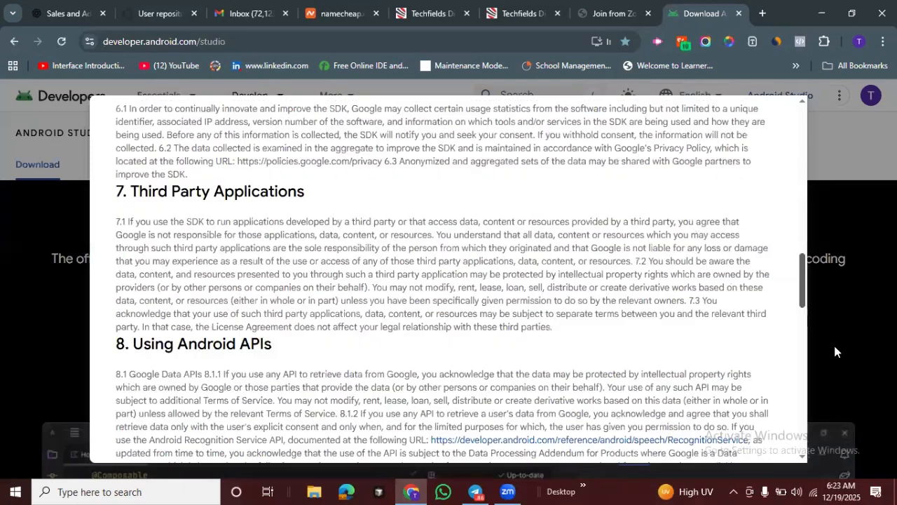
drag(837, 412, 847, 448)
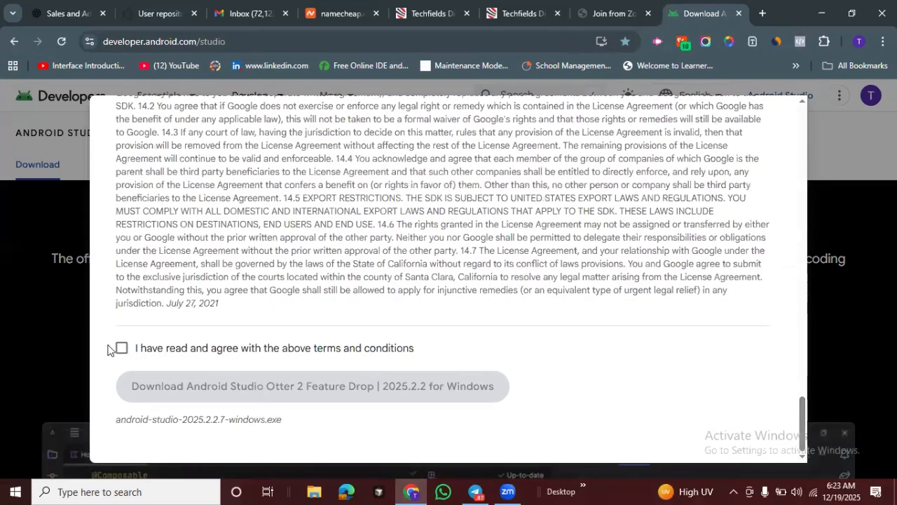
click(120, 350)
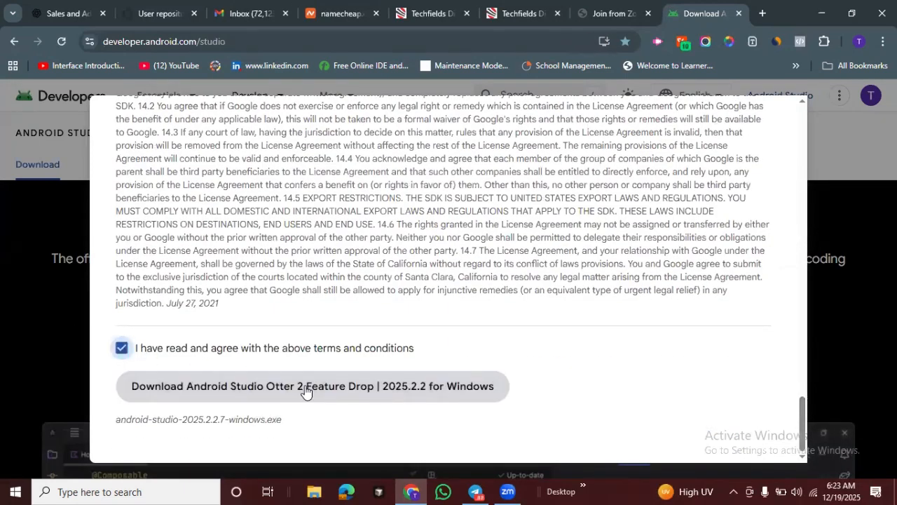
click(305, 386)
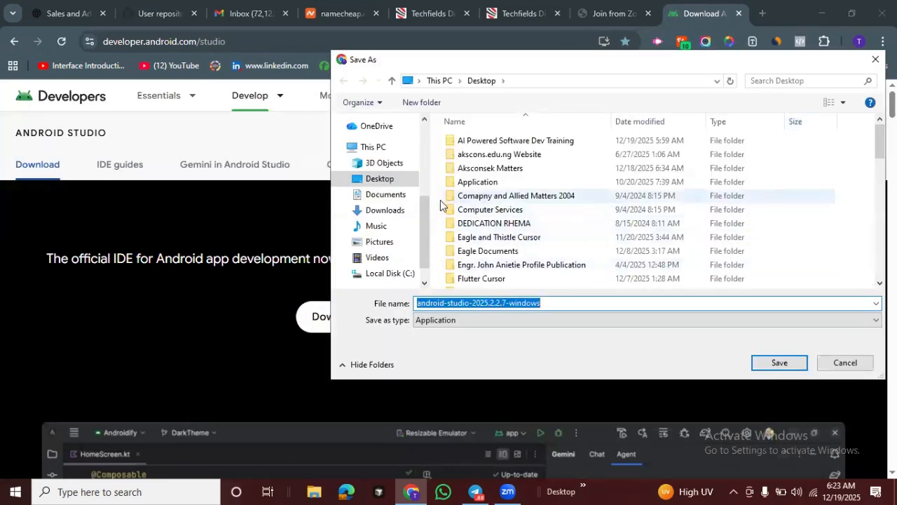
Step: Try to save the Android Studio installer in the Downloads folder, declining to replace the existing file and cancelling the save
drag(425, 217, 423, 146)
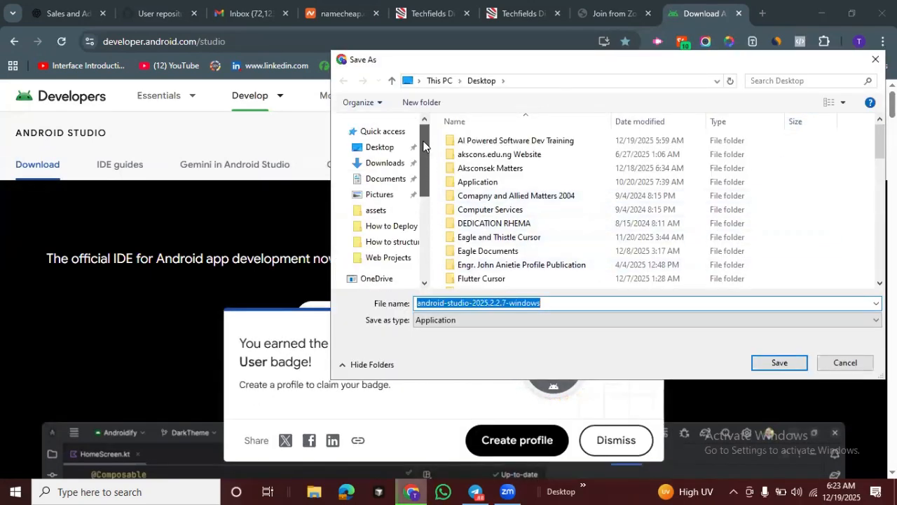
click(385, 163)
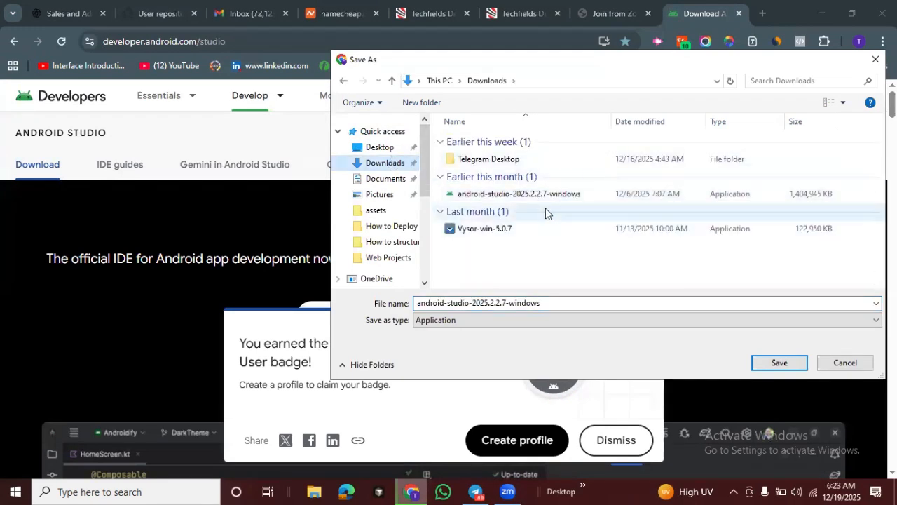
click(779, 363)
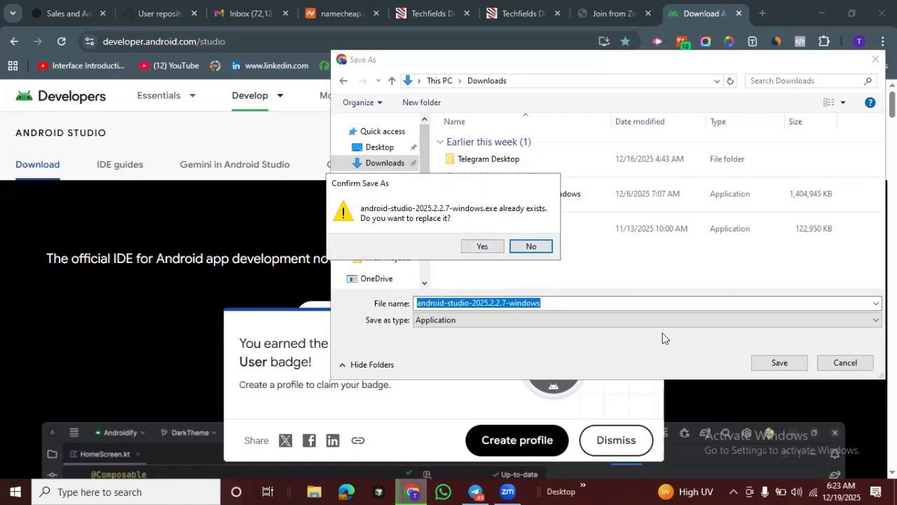
click(864, 361)
click(529, 245)
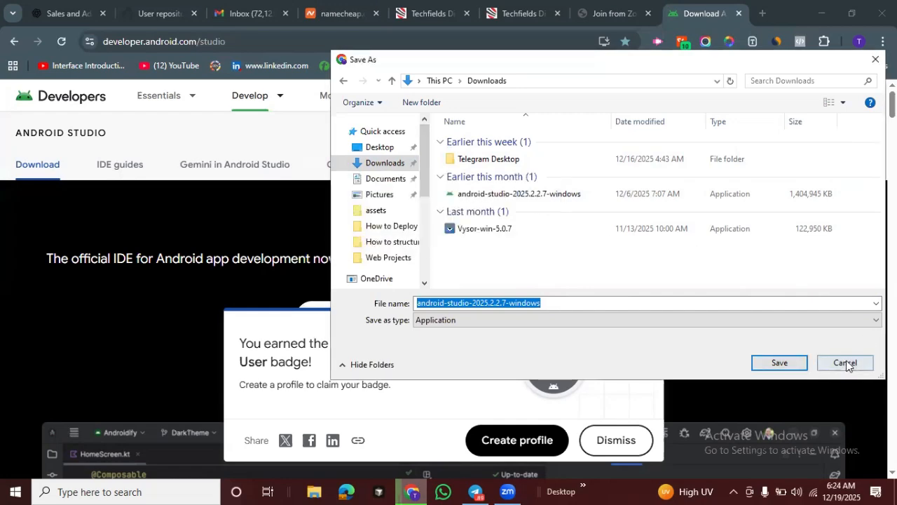
click(846, 364)
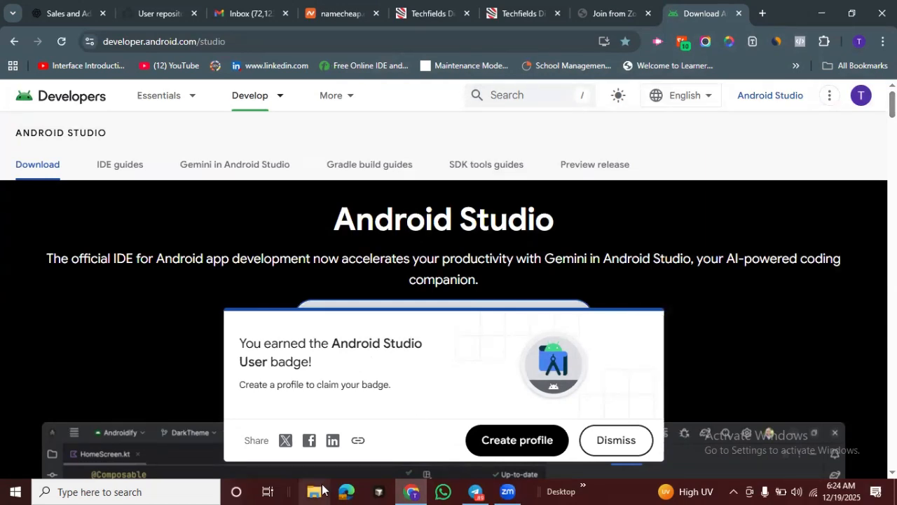
Step: Switch to File Explorer and run android-studio-2025.2.2.7-windows from the Downloads folder, allowing it past the security warning
click(316, 491)
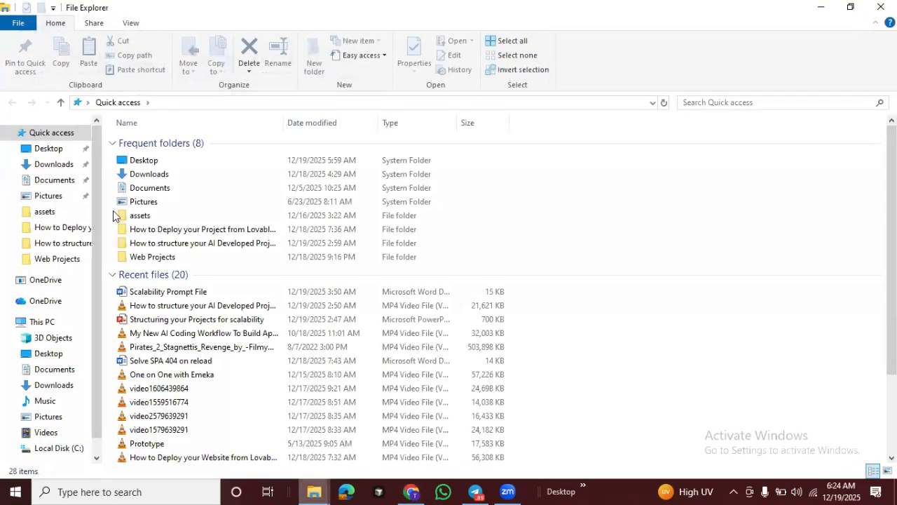
mouse_move(892, 156)
mouse_down()
mouse_move(891, 226)
mouse_move(891, 157)
mouse_up()
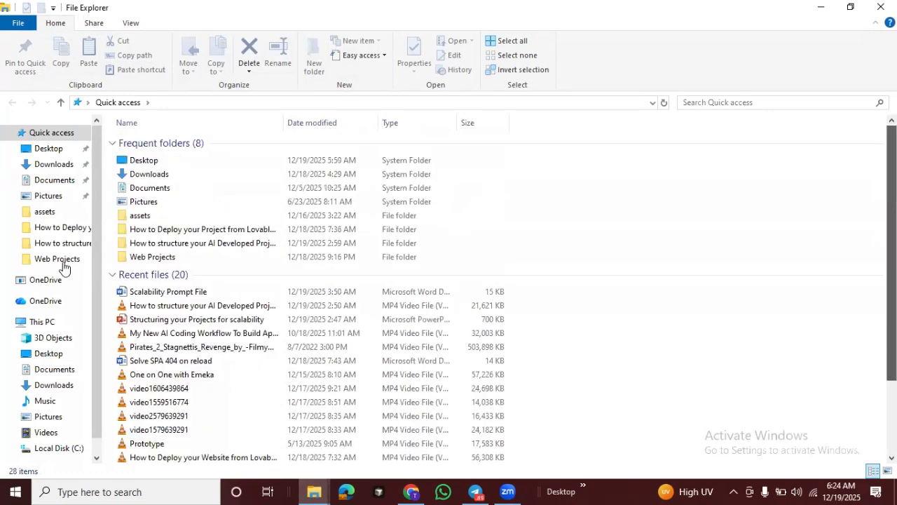
click(50, 385)
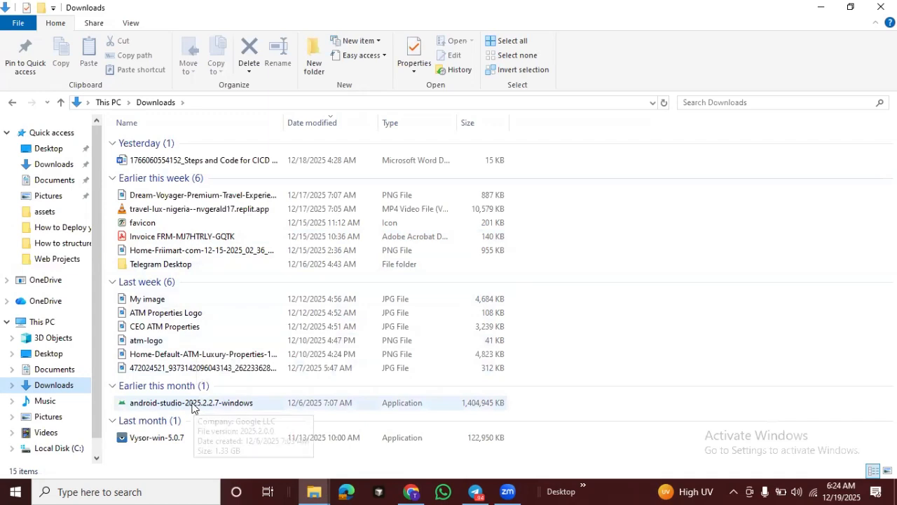
double_click(195, 408)
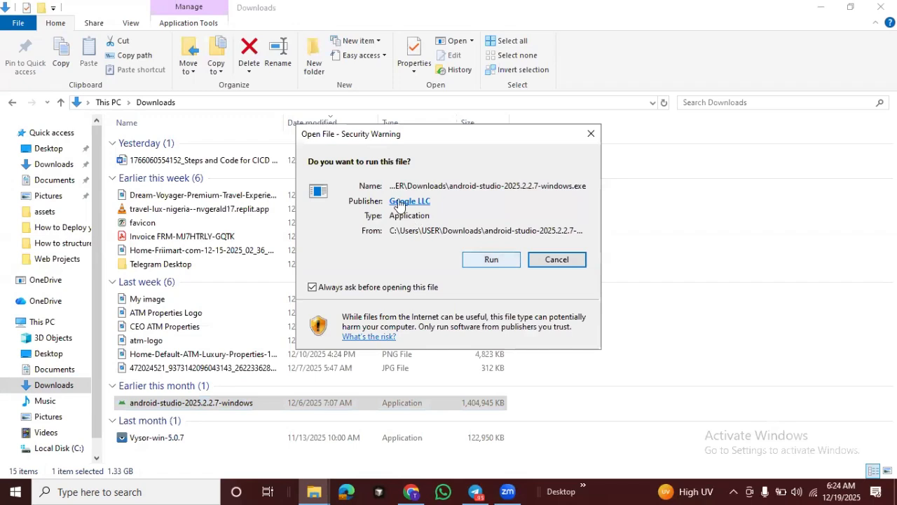
click(489, 263)
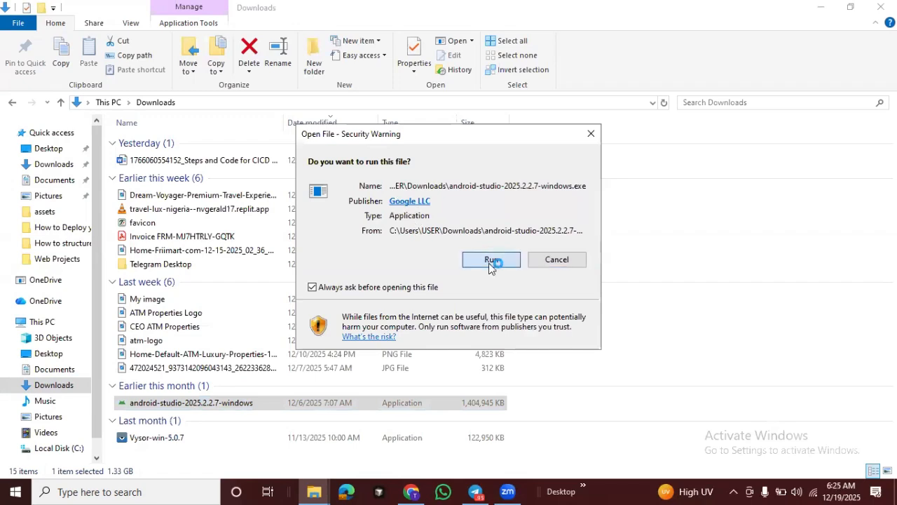
Step: Minimize the File Explorer and browser windows and bring up the installer's pending administrator permission request
click(821, 14)
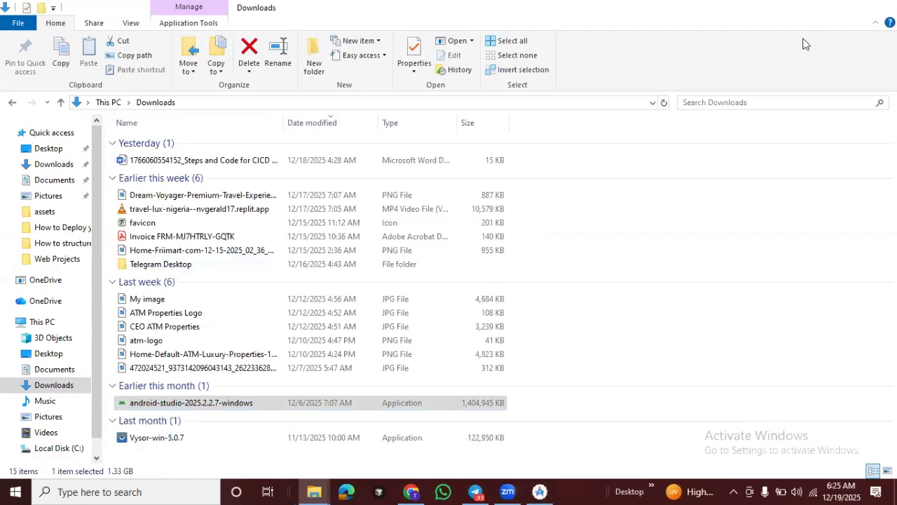
click(815, 13)
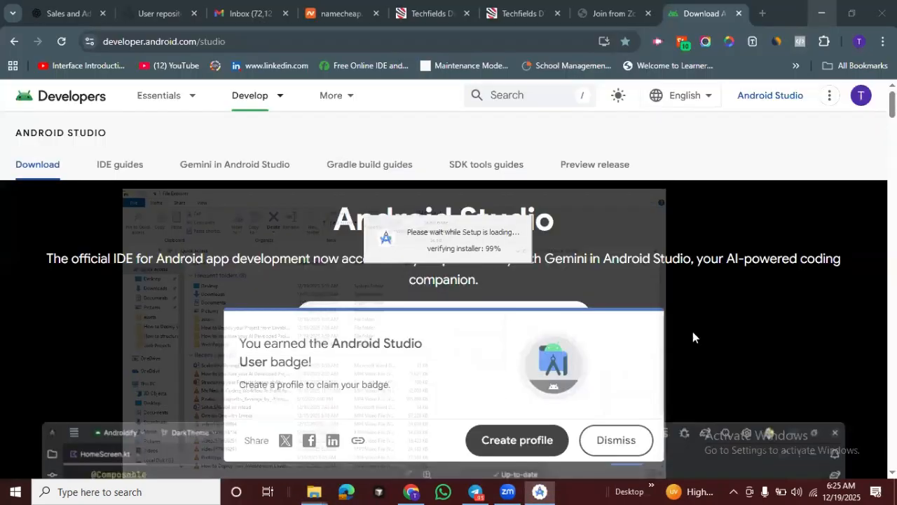
click(816, 14)
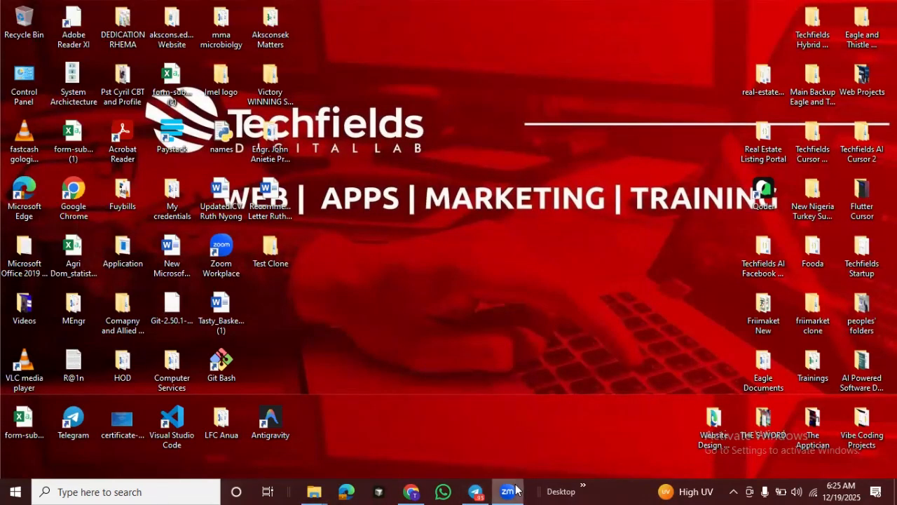
mouse_move(413, 491)
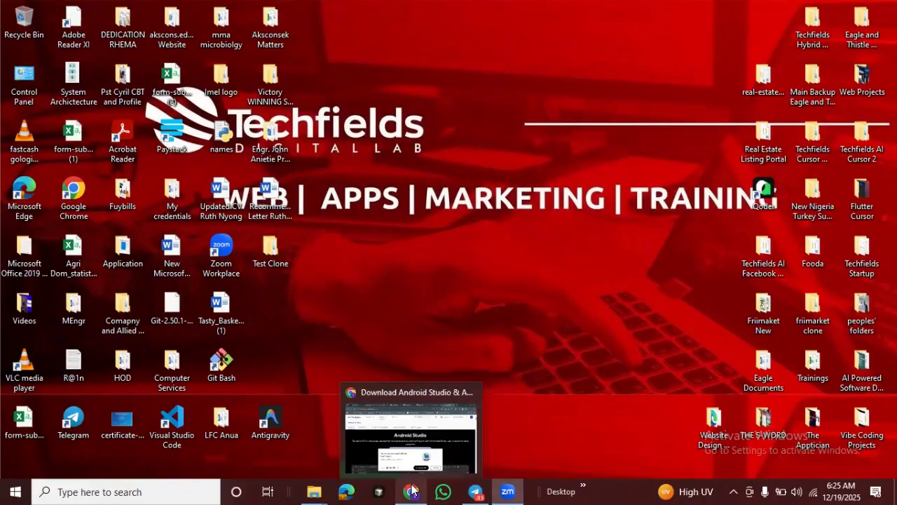
click(413, 491)
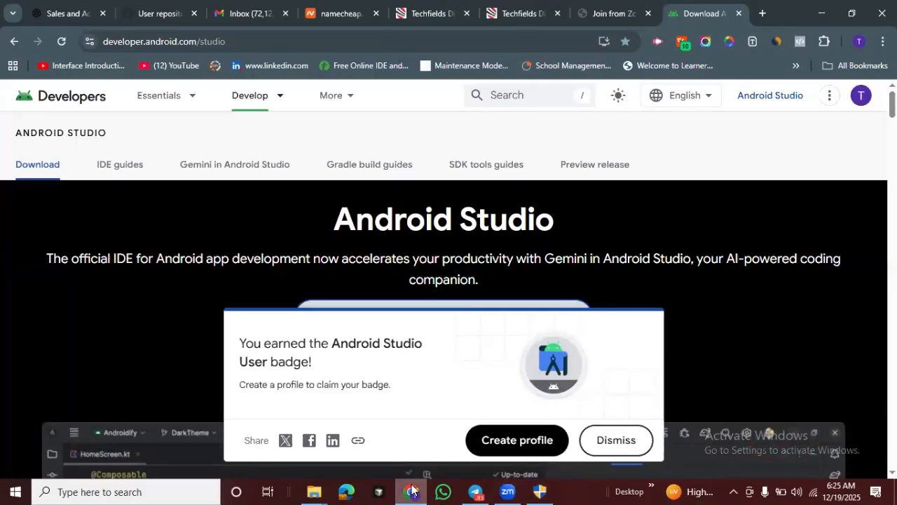
click(825, 17)
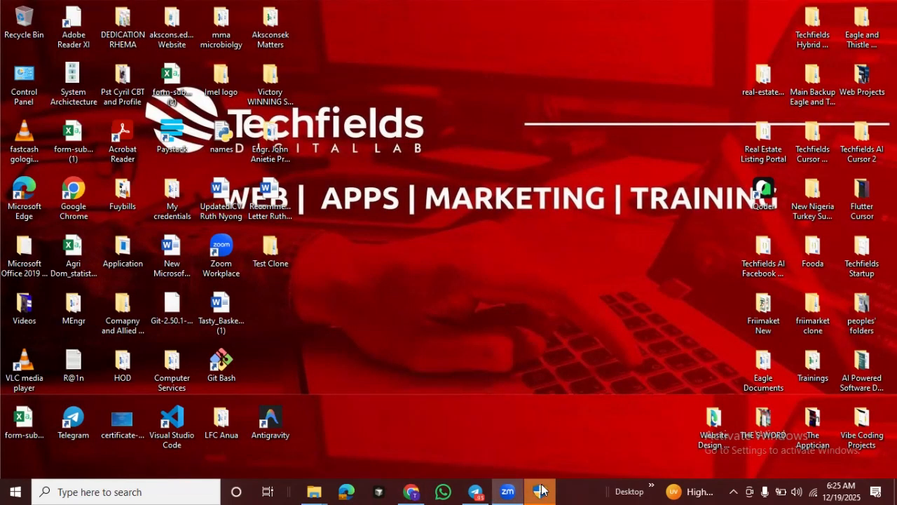
click(541, 490)
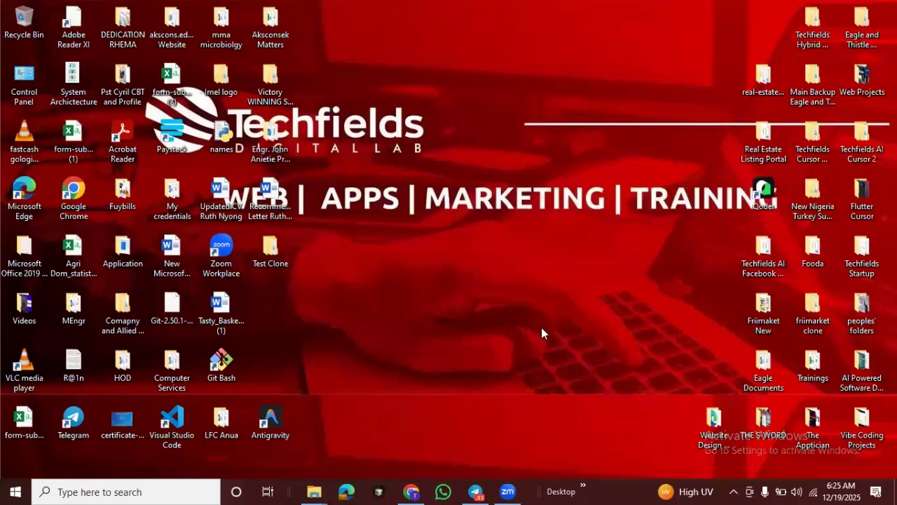
Step: Keep the Android Virtual Device component selected and accept C:\Program Files\Android\Android Studio as the installation location
click(522, 350)
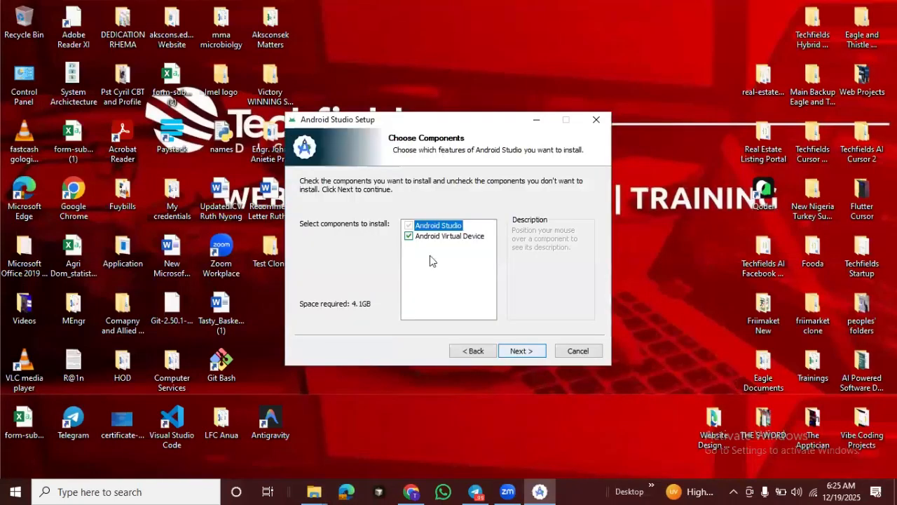
click(410, 235)
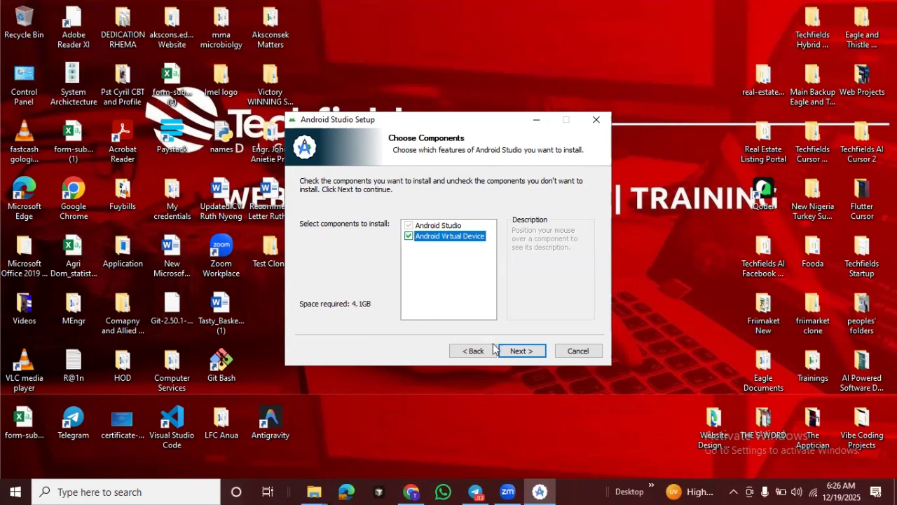
click(514, 352)
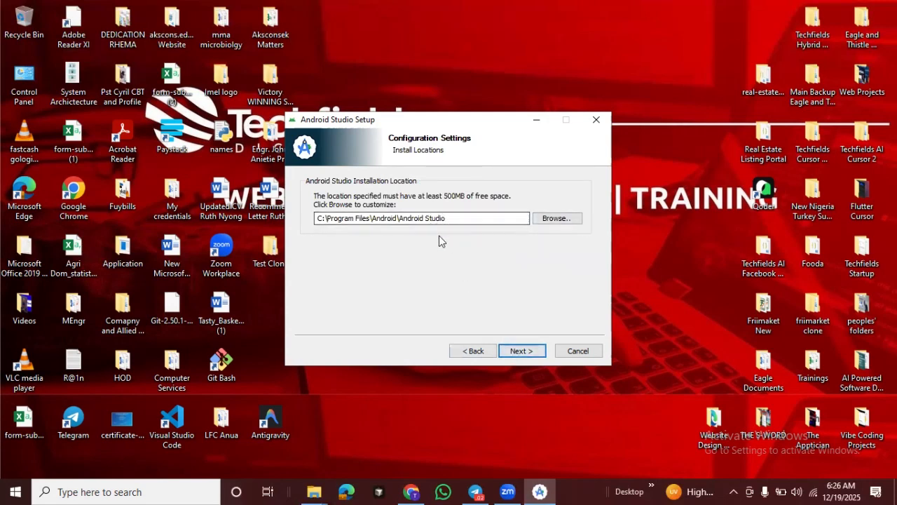
click(515, 351)
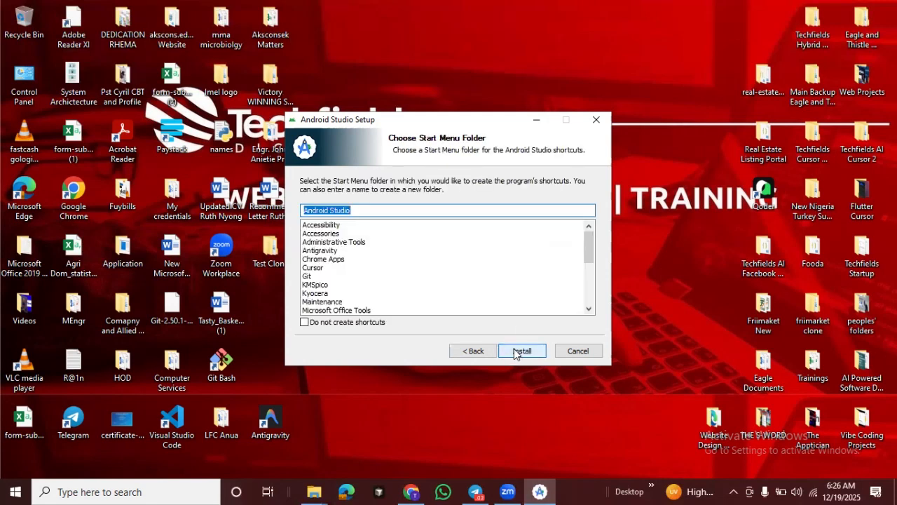
Step: Install Android Studio with the Start Menu folder "Android Studio" and show the installation details
mouse_move(590, 246)
mouse_down()
mouse_move(589, 307)
mouse_move(589, 233)
mouse_up()
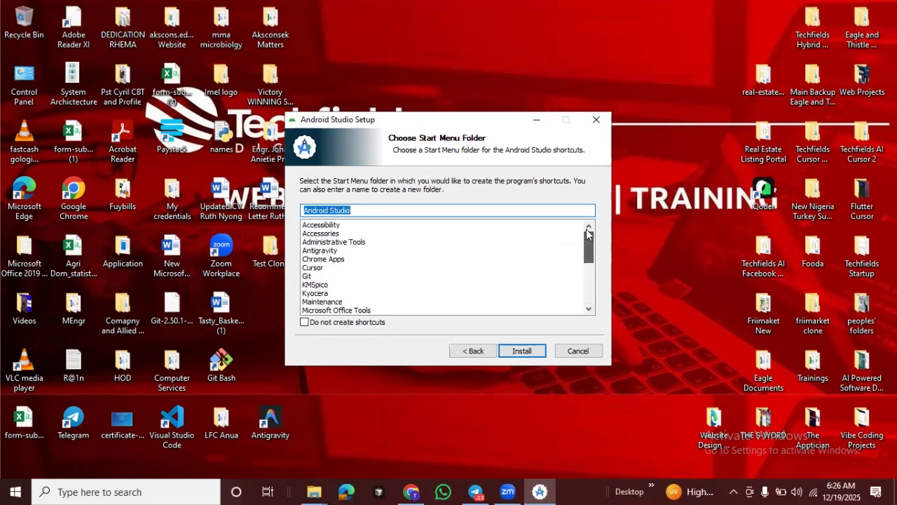
click(524, 355)
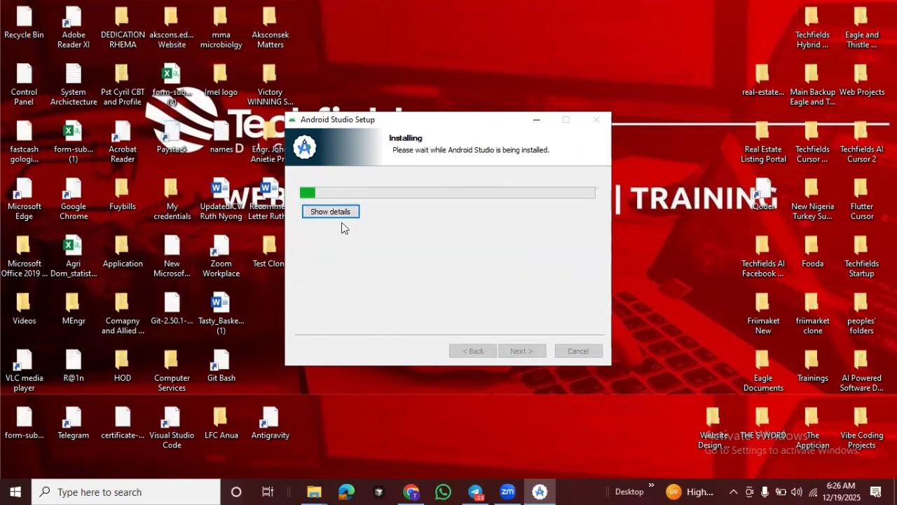
click(343, 214)
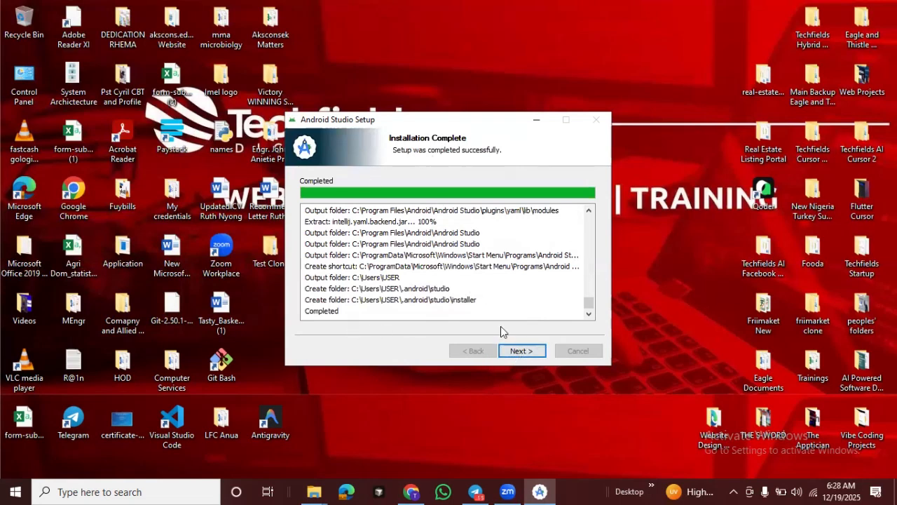
Step: Complete the installer with Android Studio set to start, and decline sending usage statistics to Google
click(516, 350)
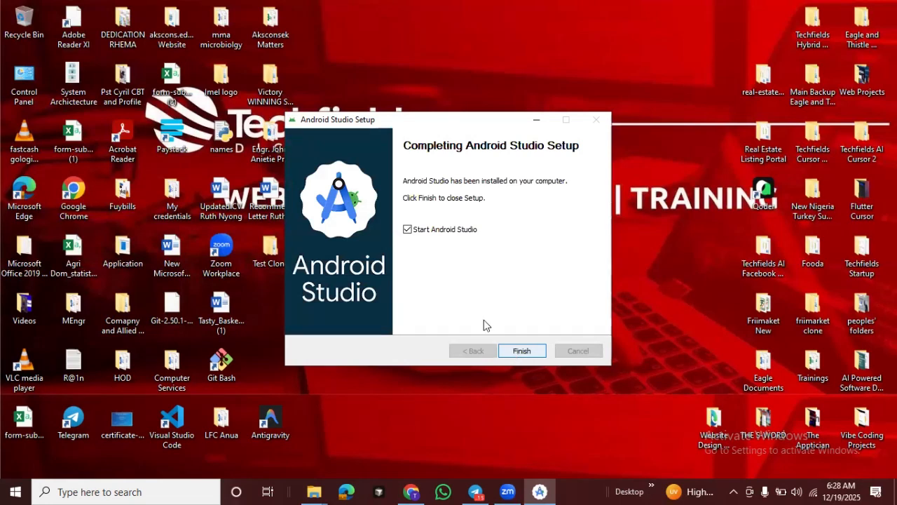
click(519, 351)
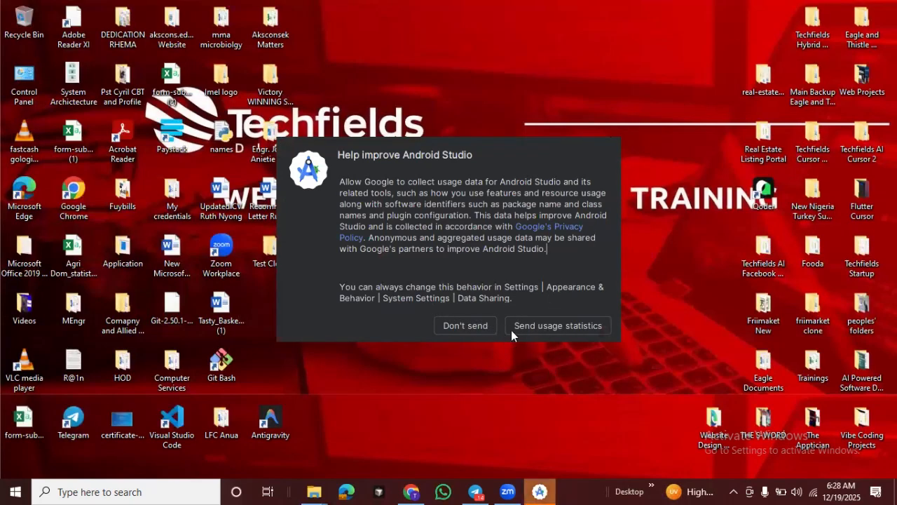
click(464, 328)
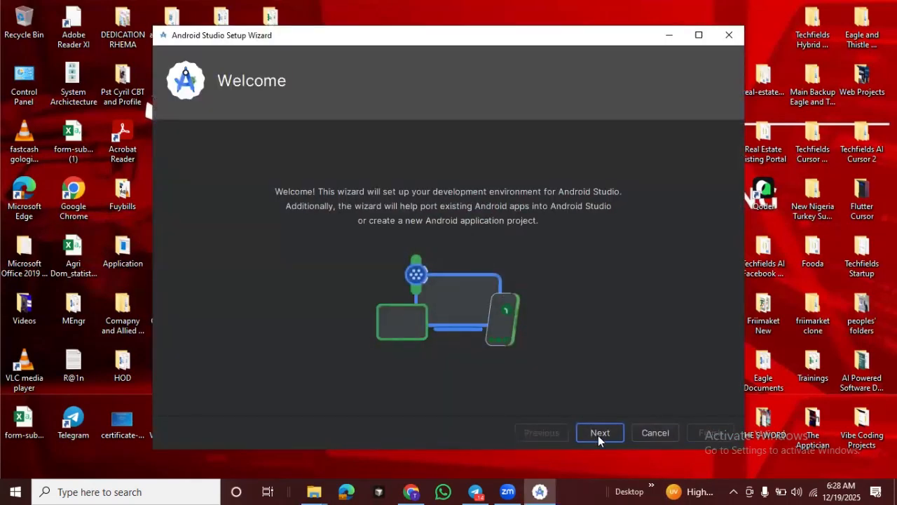
Step: Choose the Standard setup type in the setup wizard, then review and accept the SDK components listed for download
click(598, 434)
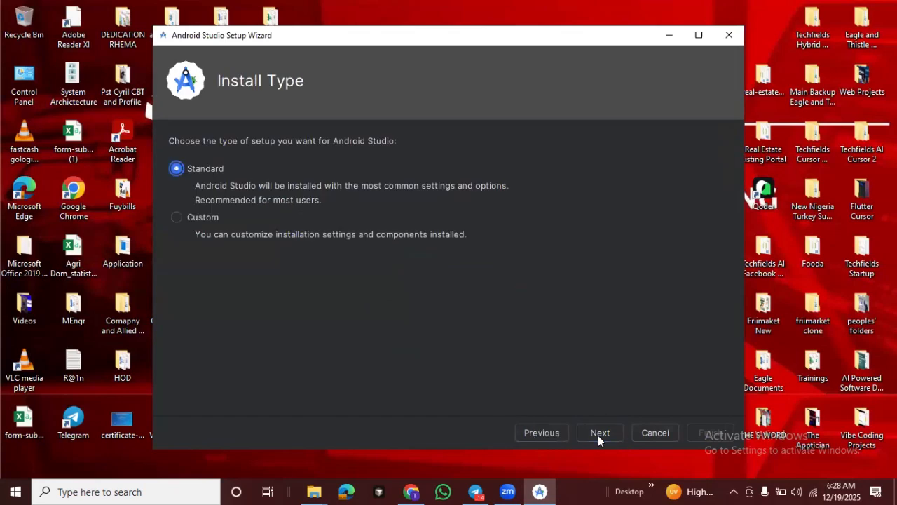
click(177, 219)
click(176, 168)
click(599, 433)
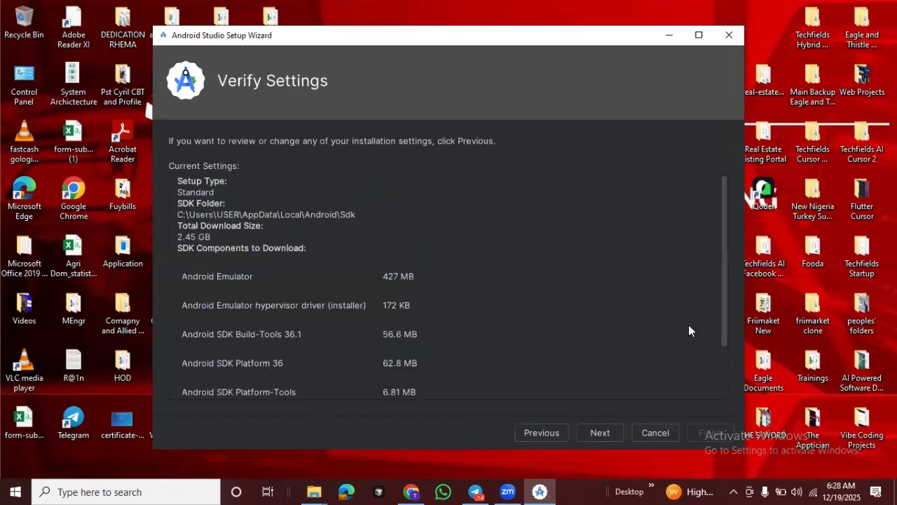
scroll(725, 353, down, 3)
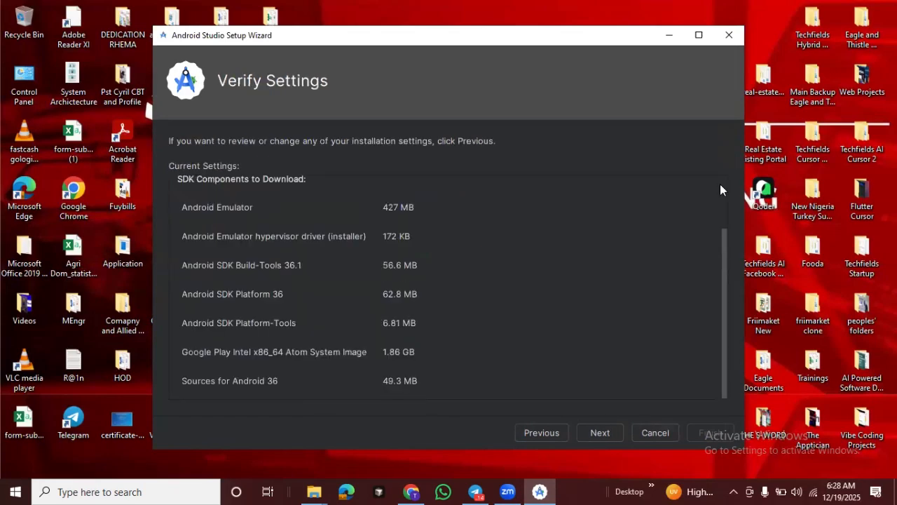
scroll(726, 247, up, 3)
scroll(725, 350, down, 3)
click(601, 433)
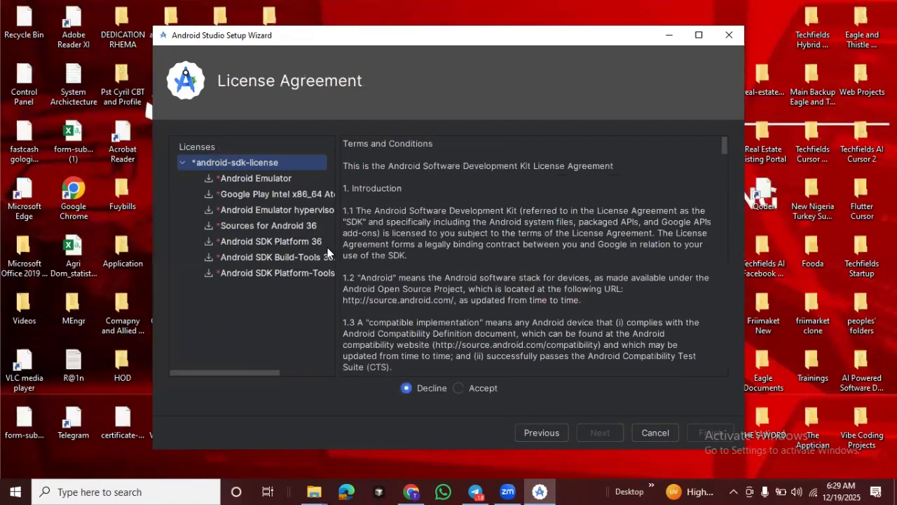
Step: Accept the android-sdk-license after viewing its terms to the end, and start downloading the components with details shown
click(459, 389)
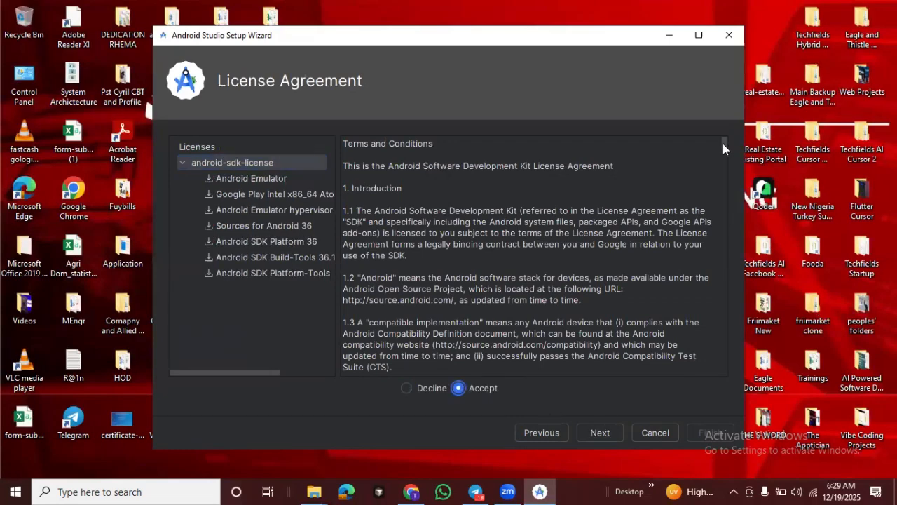
drag(723, 201, 727, 379)
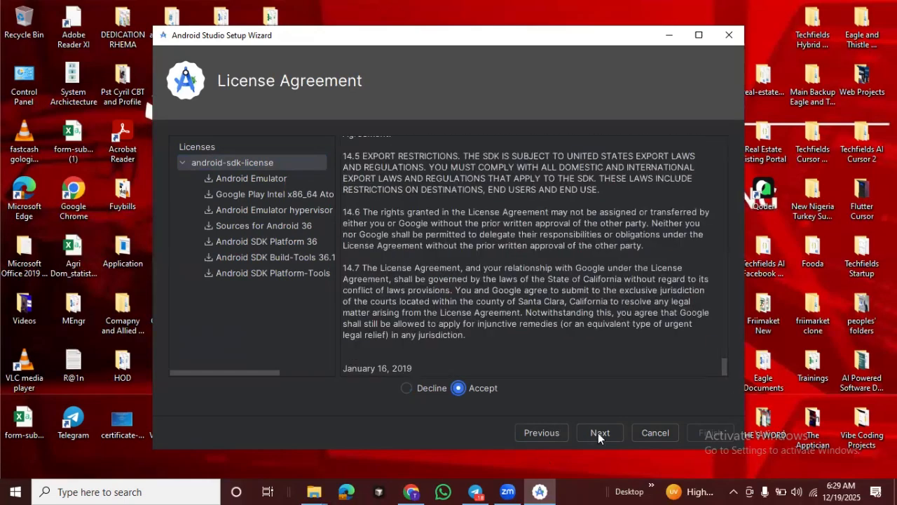
click(598, 435)
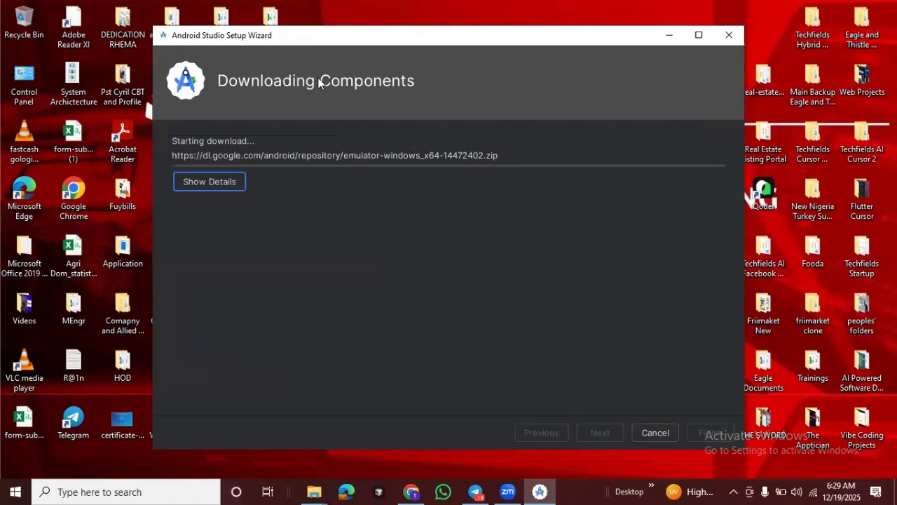
click(226, 184)
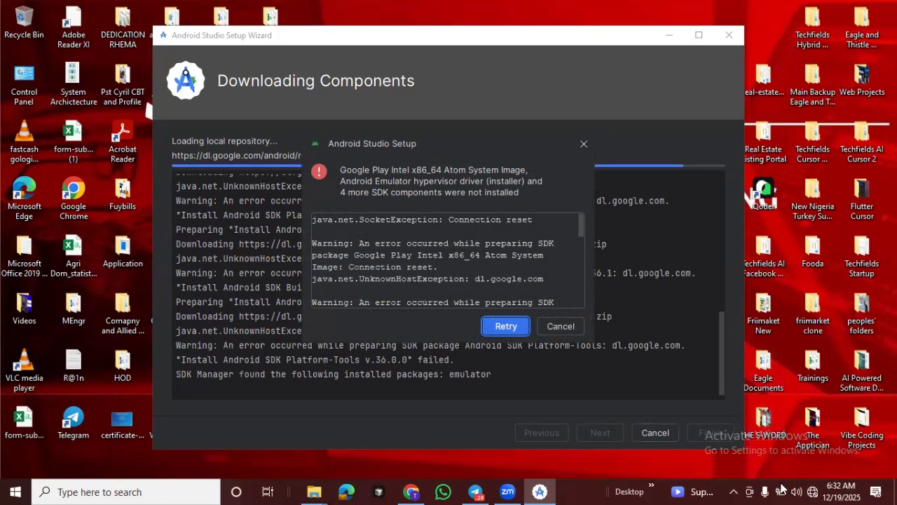
Step: Connect to the Futybills Wi-Fi network and retry installing the missing SDK components
click(811, 491)
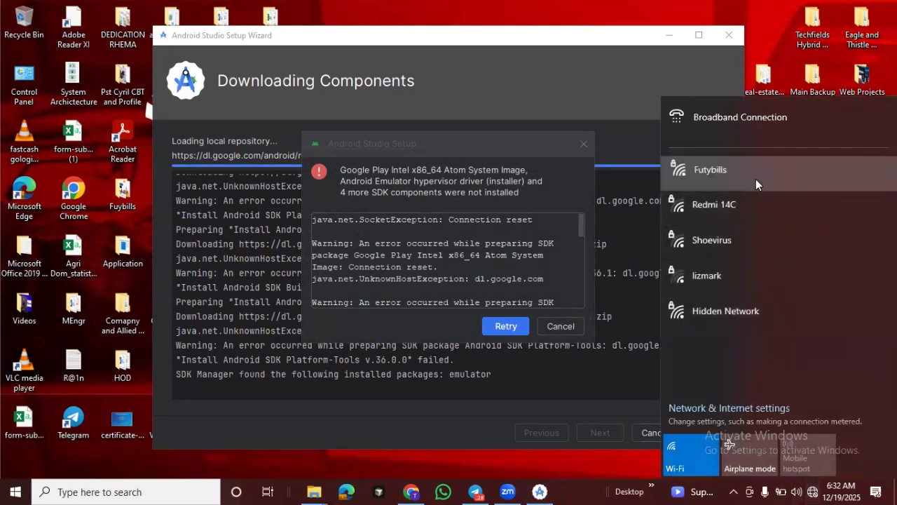
click(756, 175)
click(828, 235)
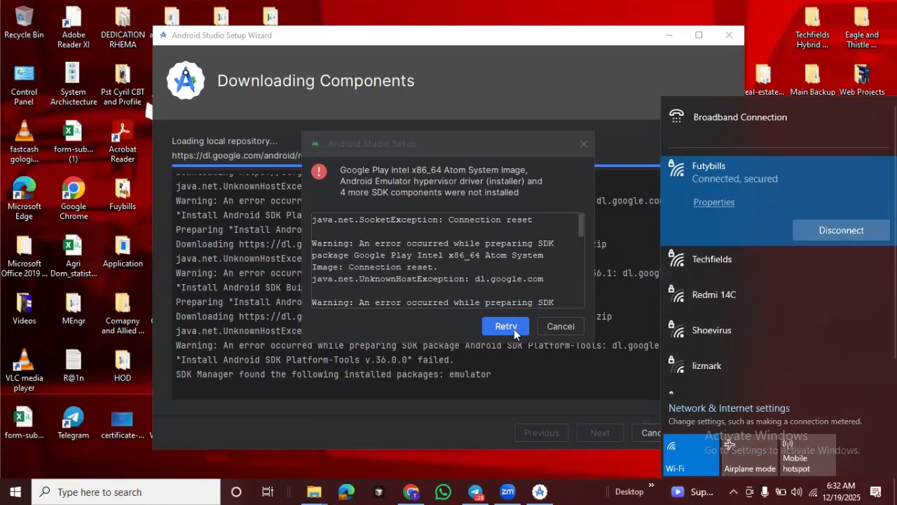
click(512, 330)
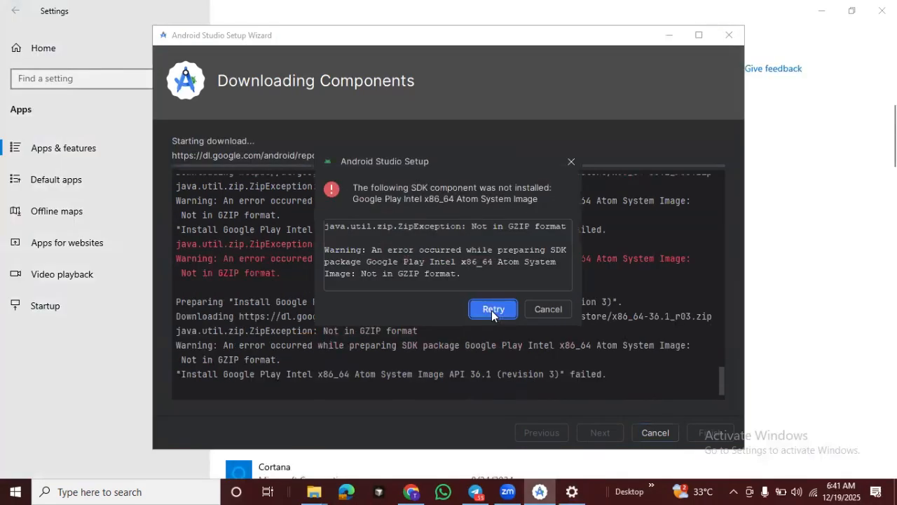
Step: Retry installing the Google Play Intel x86_64 Atom System Image, then cancel the remaining component setup
click(491, 311)
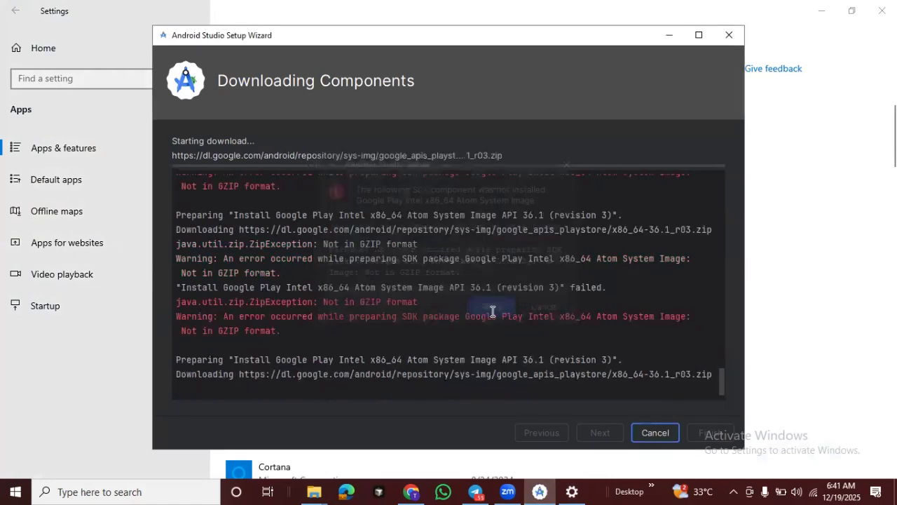
click(493, 309)
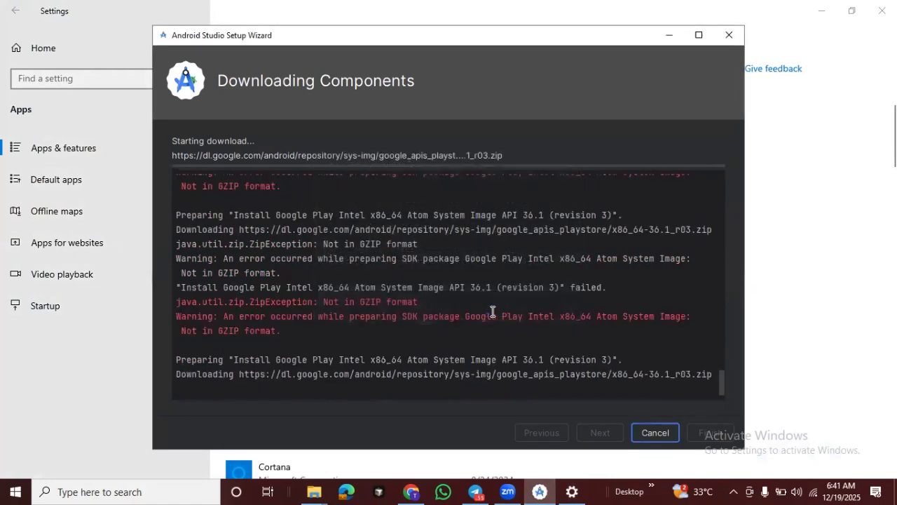
click(554, 312)
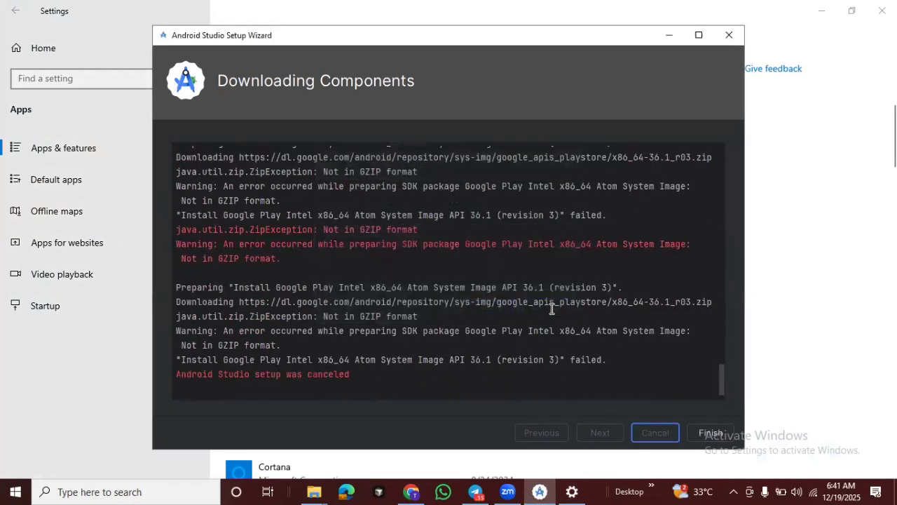
drag(718, 373, 719, 387)
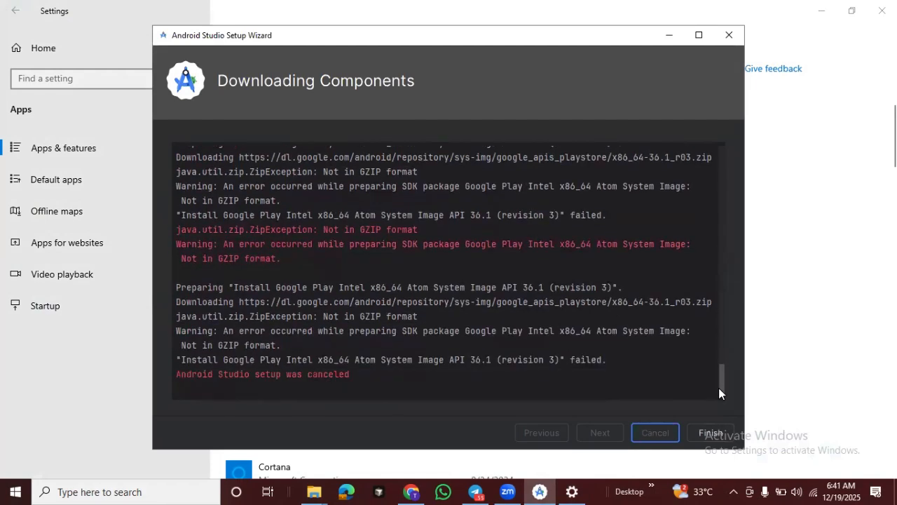
Step: Finish the setup wizard and view the additional actions in the maximized Android Studio welcome window
click(707, 429)
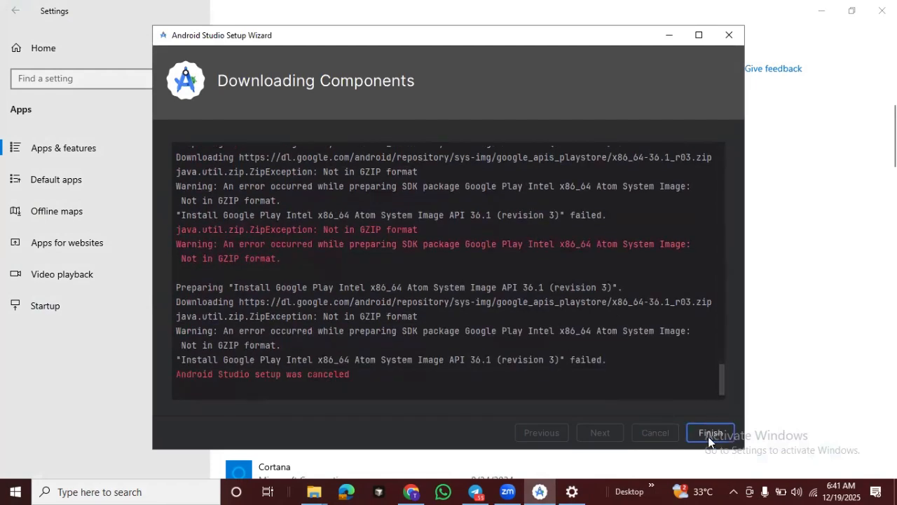
click(708, 433)
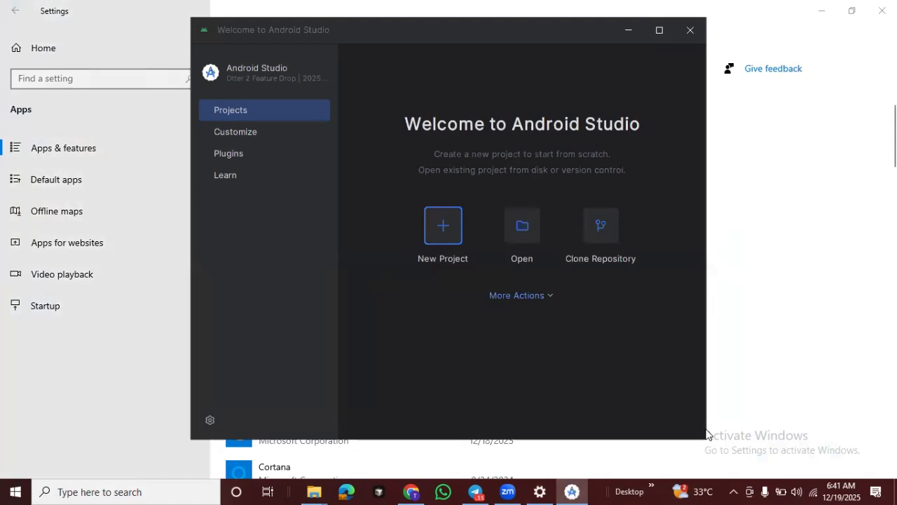
click(660, 31)
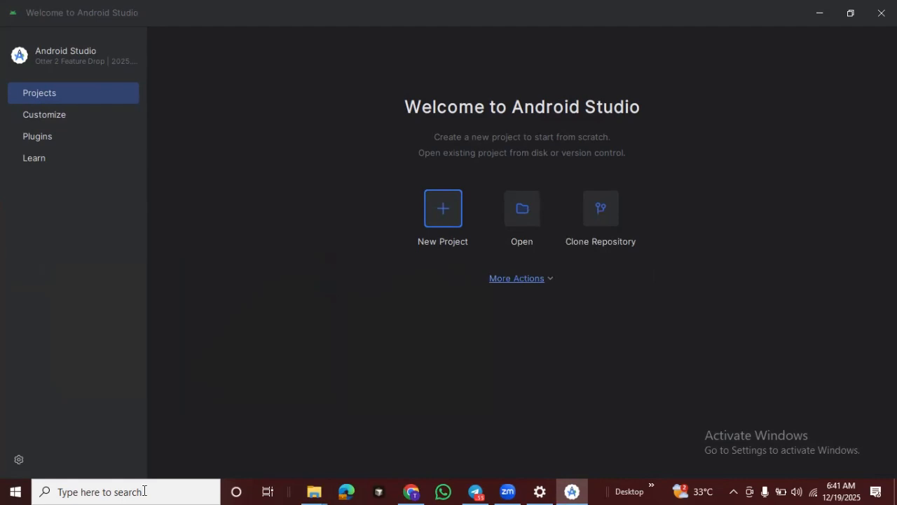
click(517, 278)
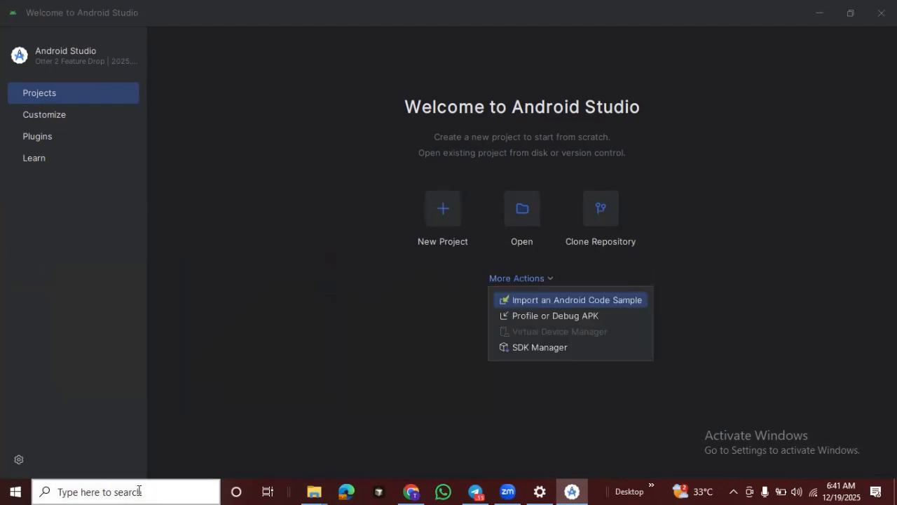
Step: Switch to Command Prompt opened as administrator, allowing the permission request, and run flutter doctor
click(76, 491)
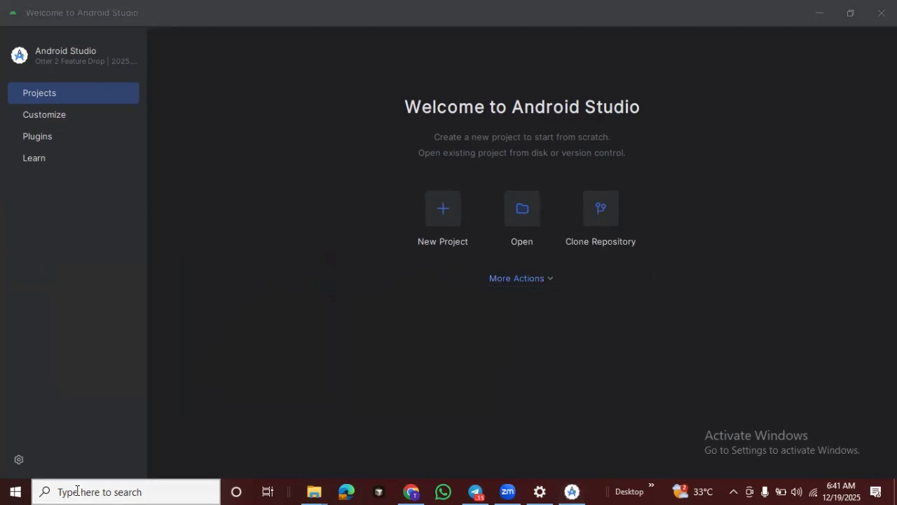
text(cmd)
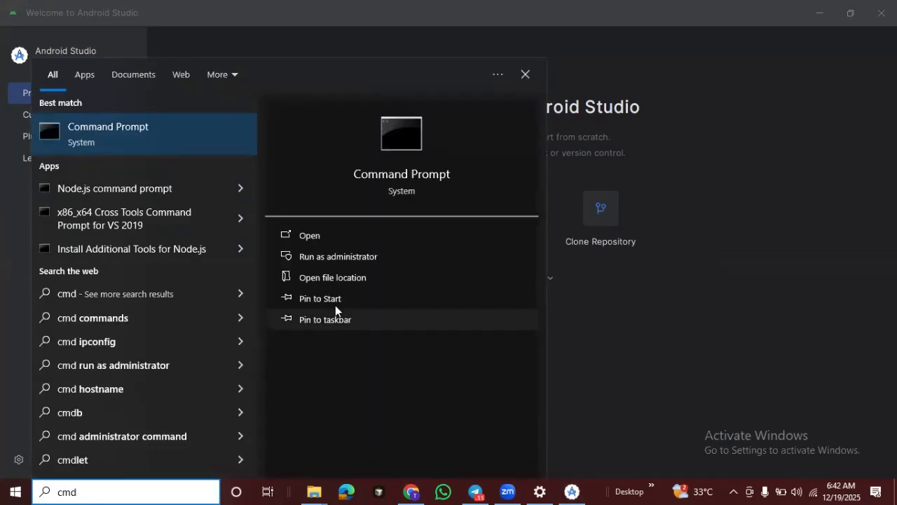
click(341, 258)
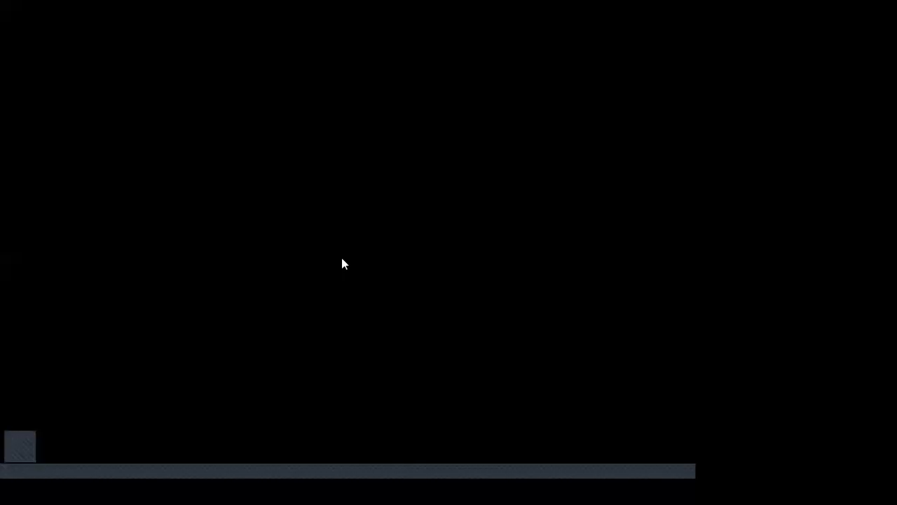
click(359, 319)
text(flutter doctor)
key(Return)
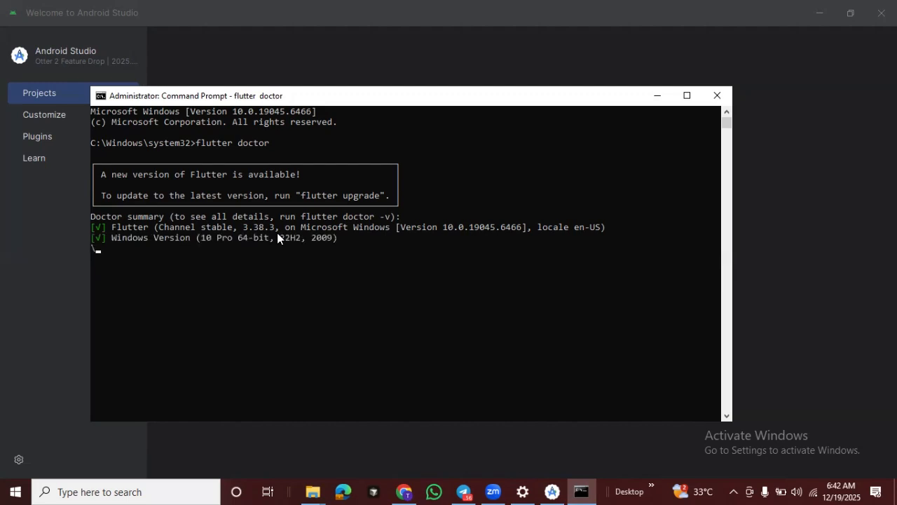
Step: Try to run the license command copied from the doctor output, entered as .flutter doctor --android-licenses, and look back over the output
text(.d)
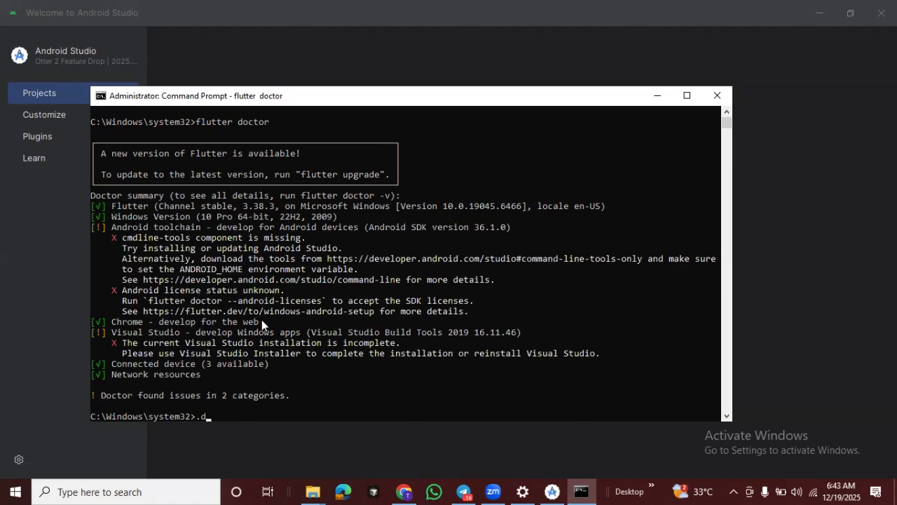
key(BackSpace)
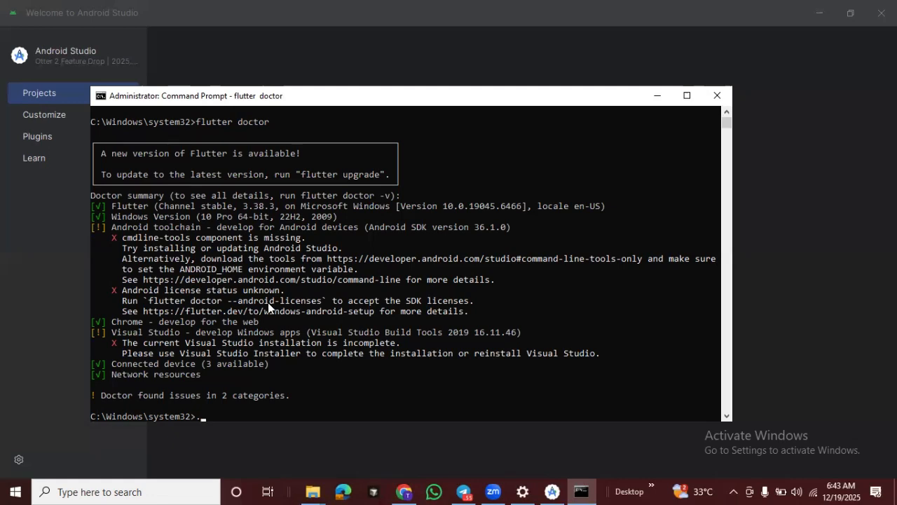
click(147, 300)
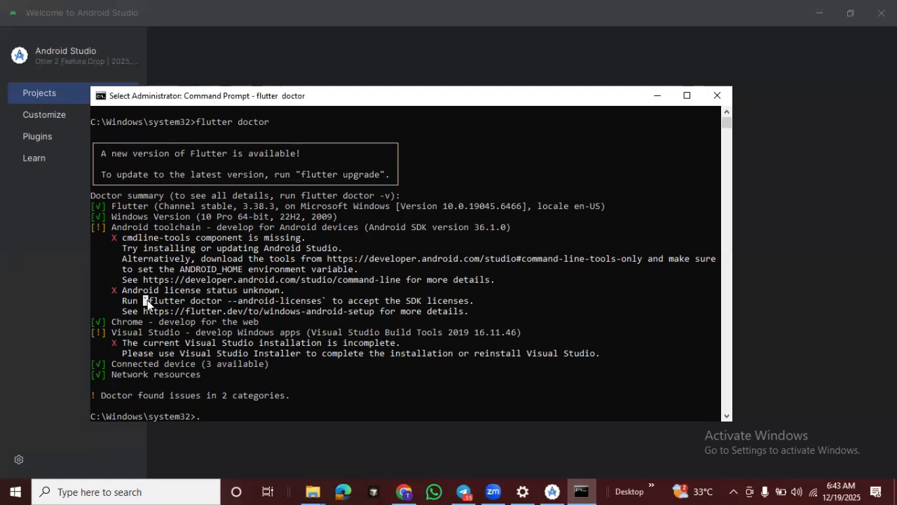
drag(153, 300, 319, 299)
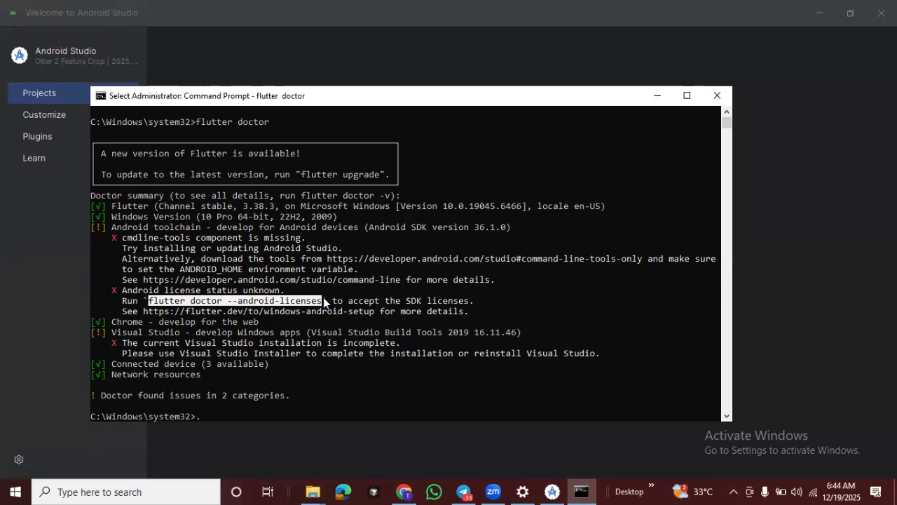
right_click(366, 302)
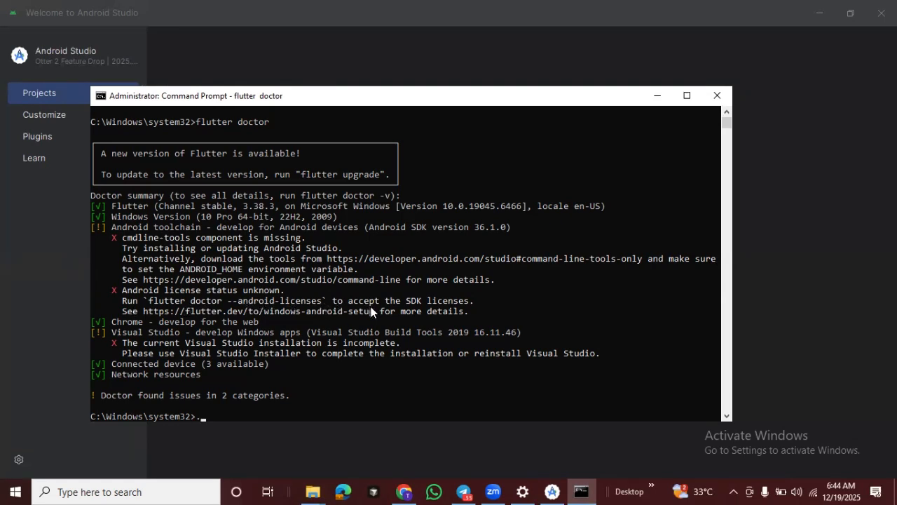
click(209, 414)
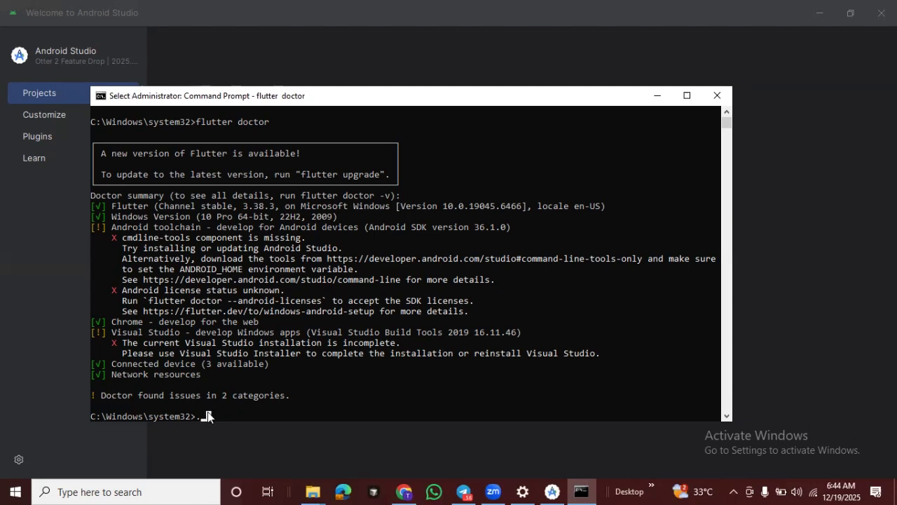
key(ctrl+v)
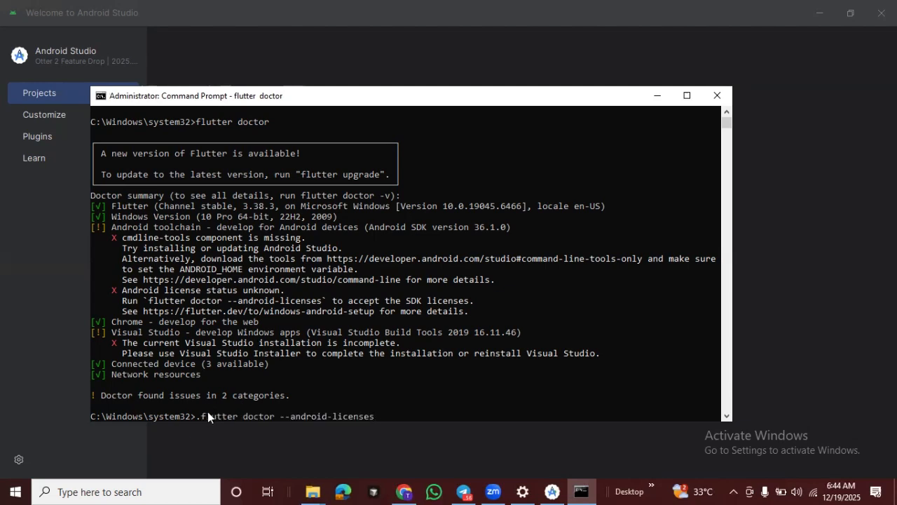
key(Return)
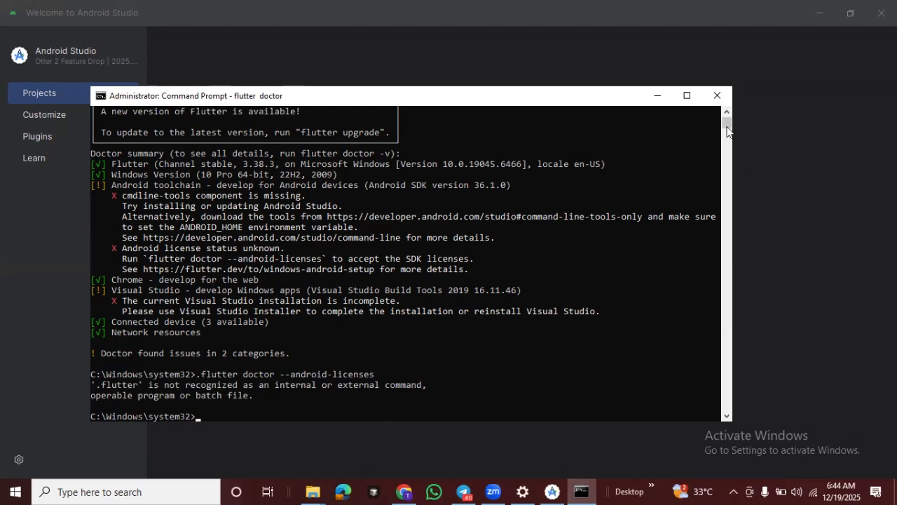
drag(726, 127, 727, 115)
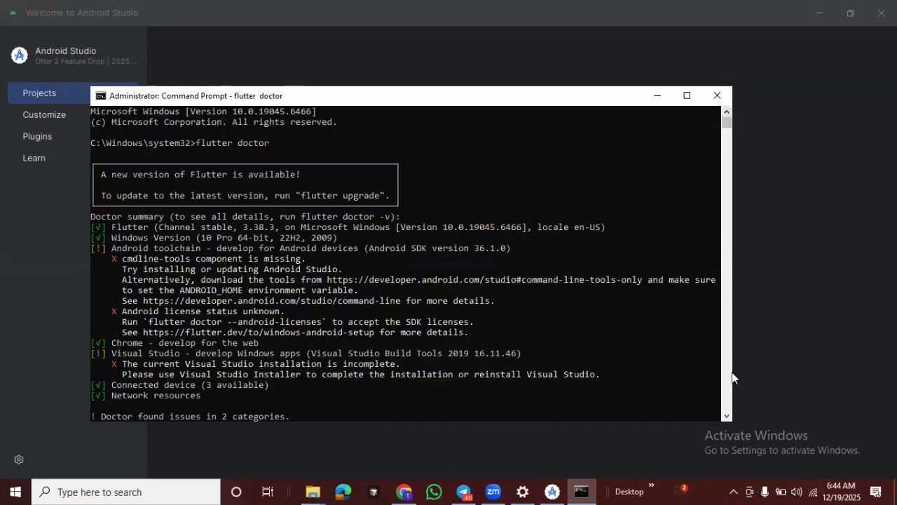
Step: Run the corrected license command flutter doctor --android-licenses at the prompt and look back over the output
click(726, 415)
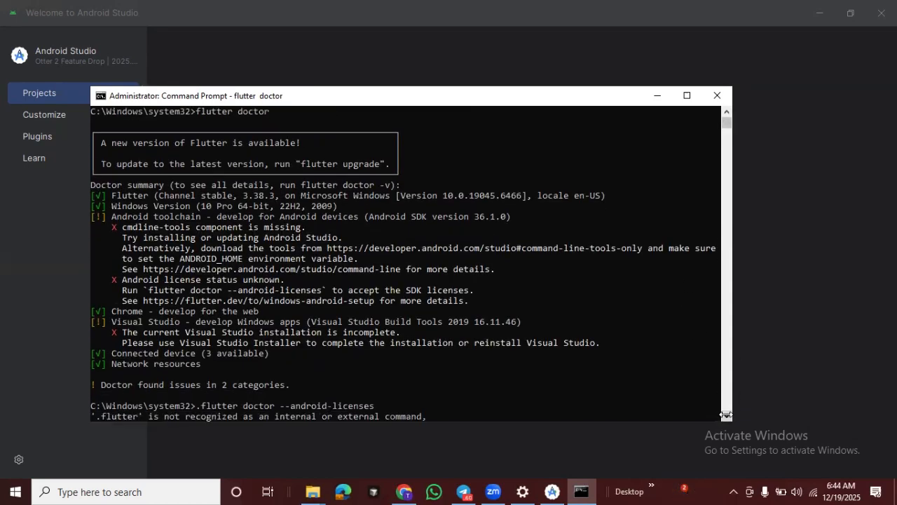
click(726, 416)
click(727, 415)
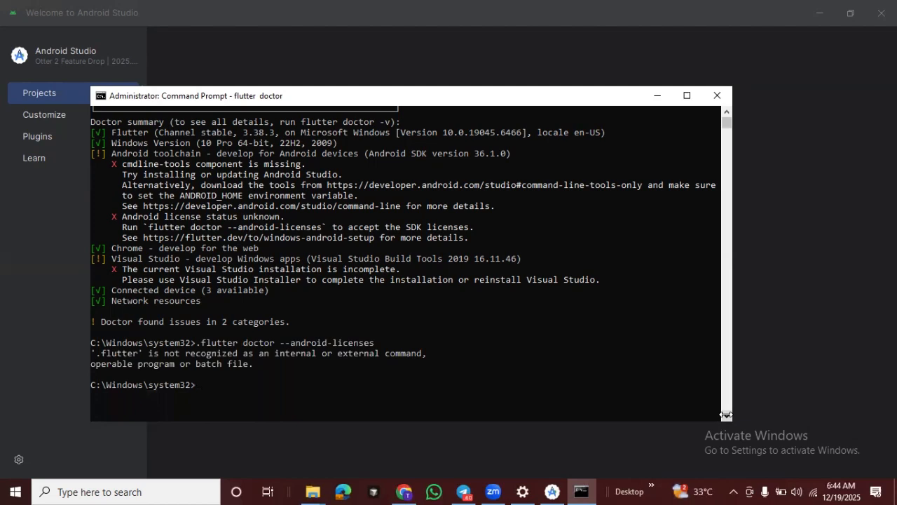
click(199, 383)
key(ctrl+v)
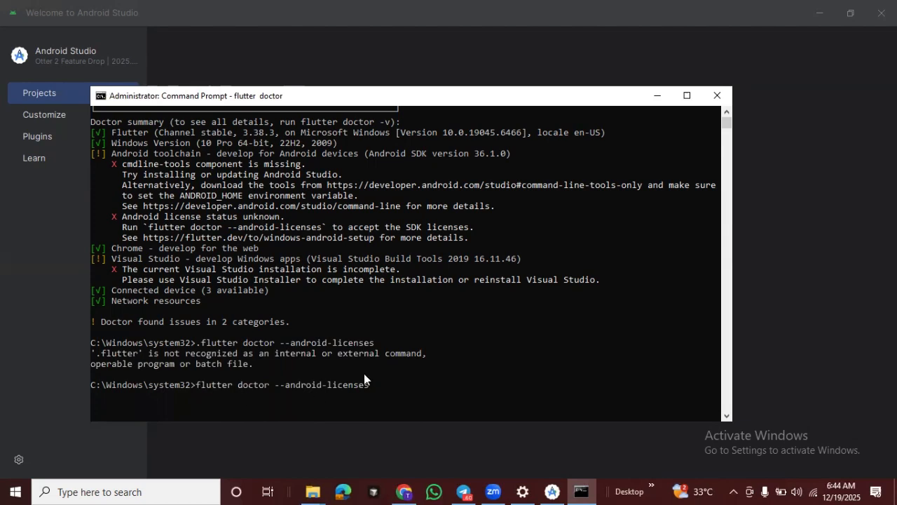
key(Return)
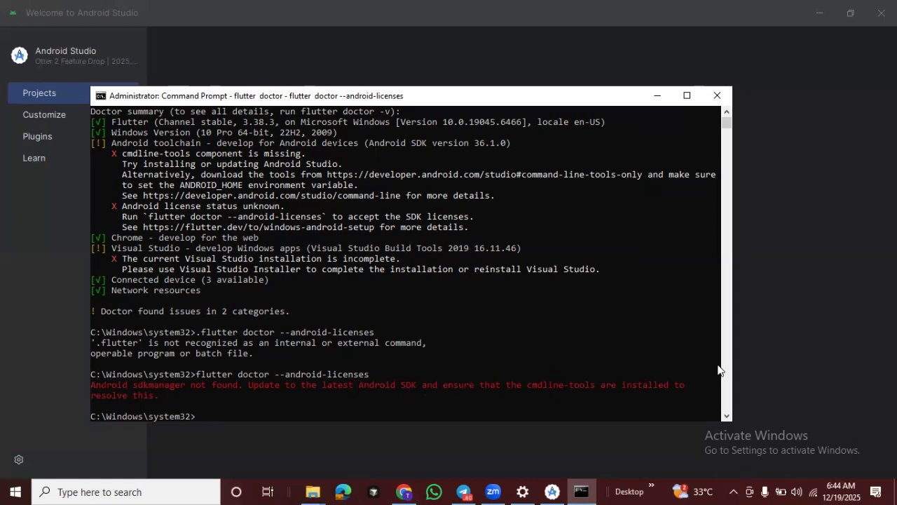
scroll(697, 225, up, 1)
Step: Switch to Android Studio and open the SDK Manager from the additional actions on the welcome screen
mouse_move(406, 490)
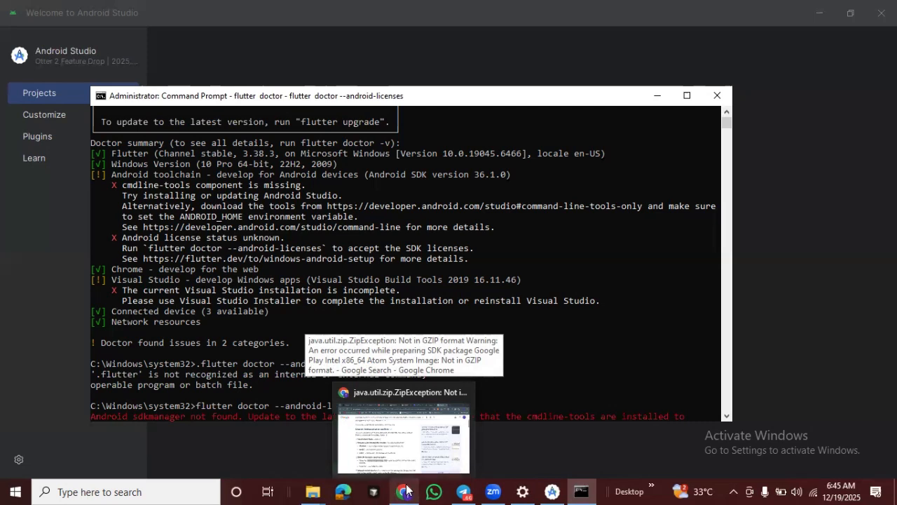
mouse_move(584, 489)
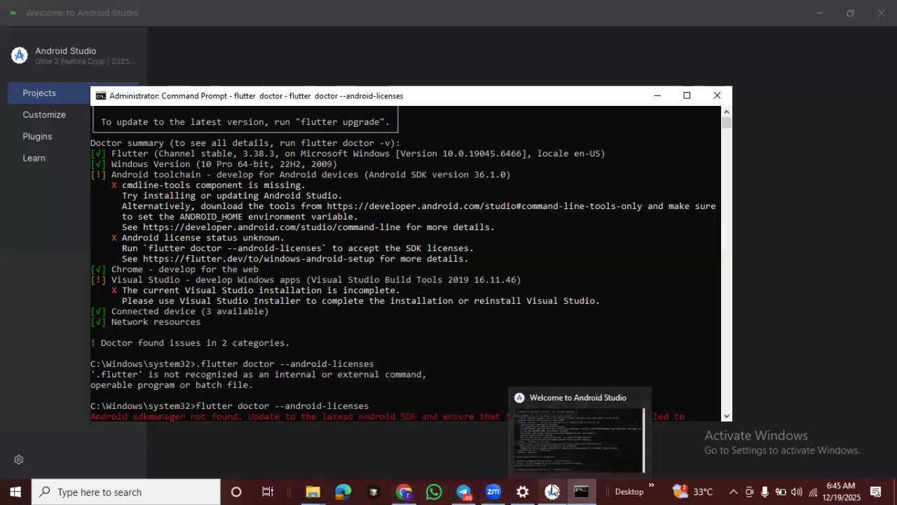
click(553, 490)
click(538, 279)
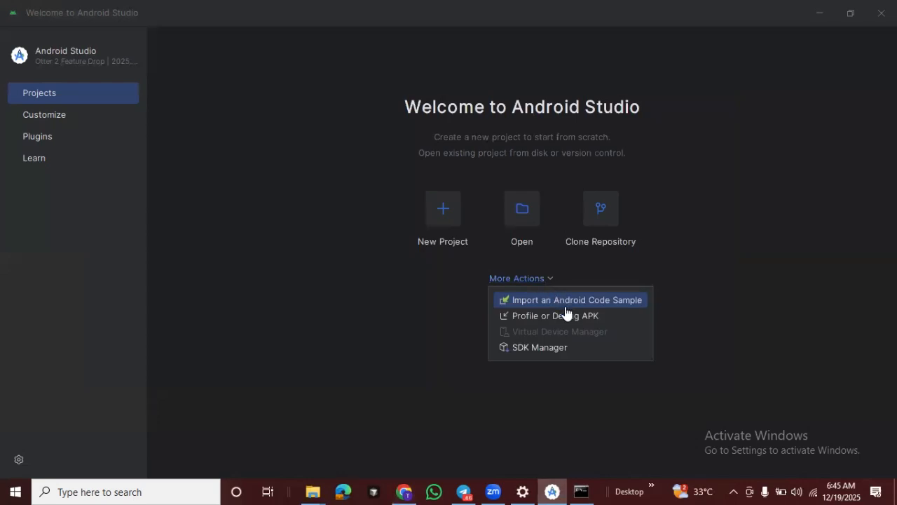
click(538, 347)
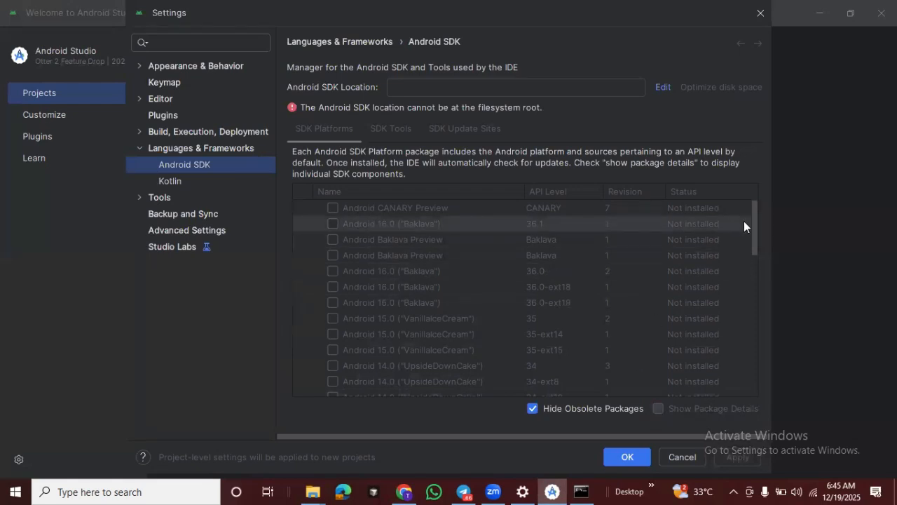
drag(754, 221, 749, 201)
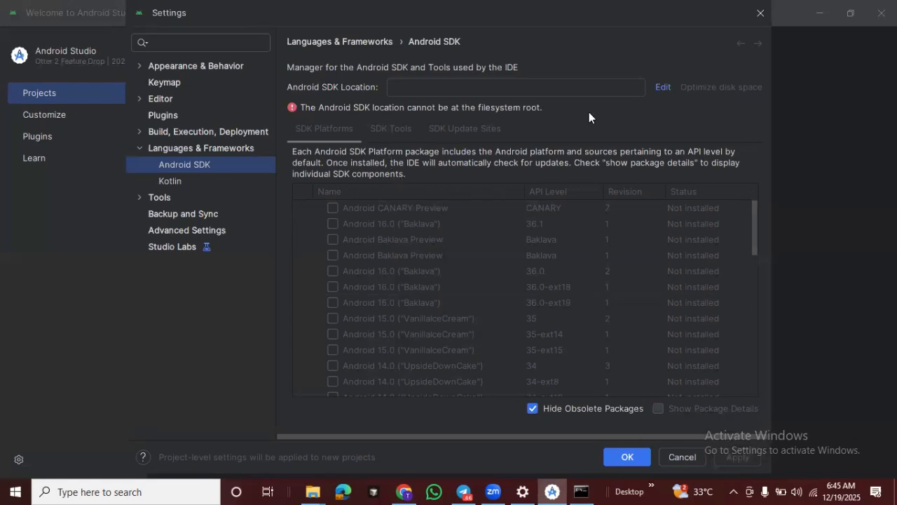
Step: Set the Android SDK location to the existing folder C:\Users\USER\AppData\Local\Android\Sdk and complete the SDK components setup
click(660, 89)
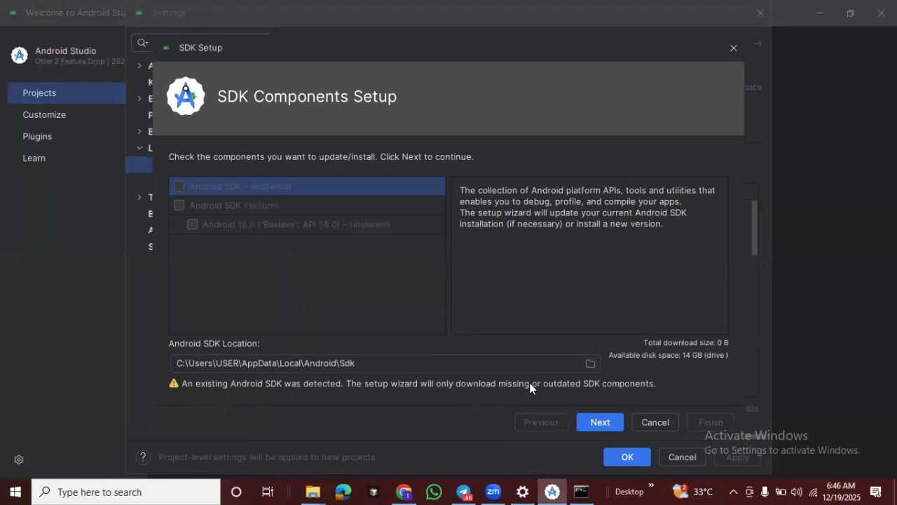
click(589, 363)
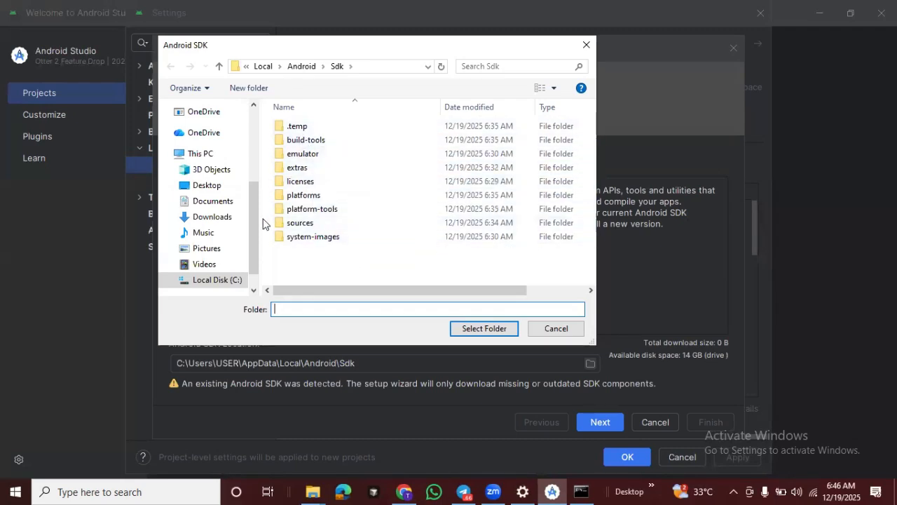
drag(256, 225, 254, 183)
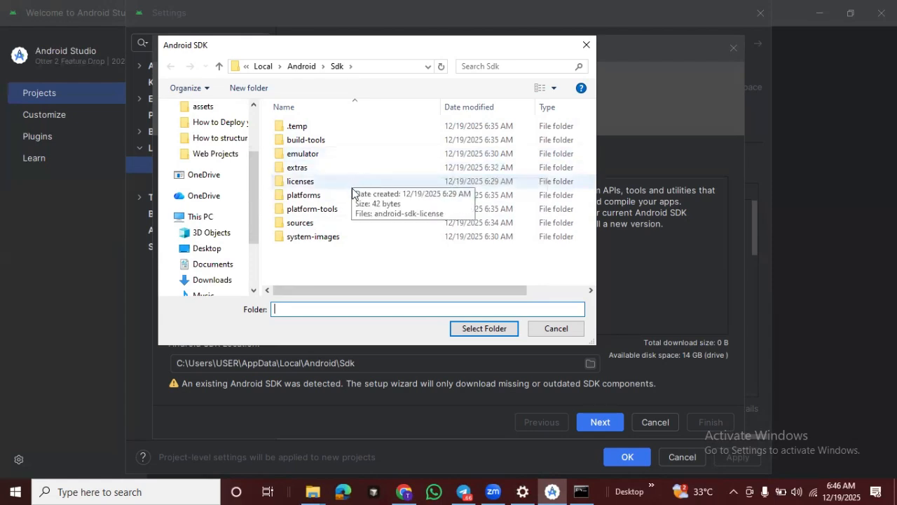
click(460, 330)
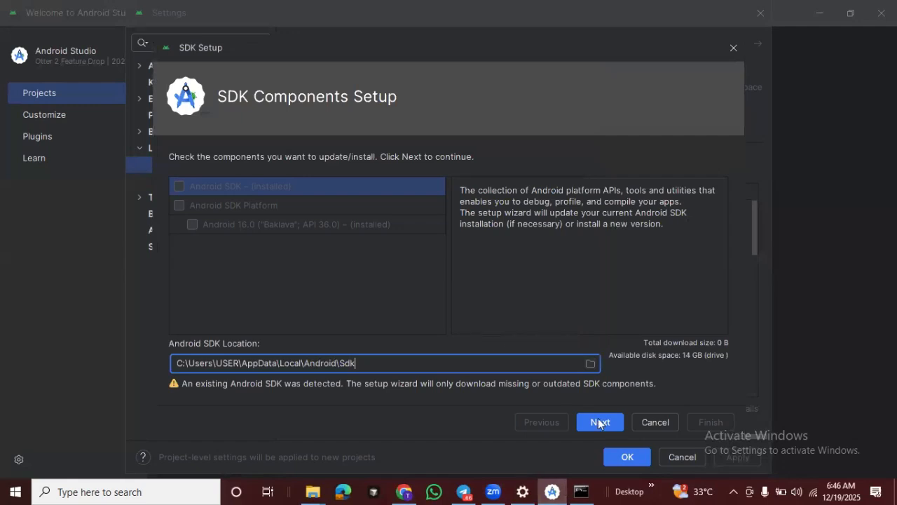
click(604, 424)
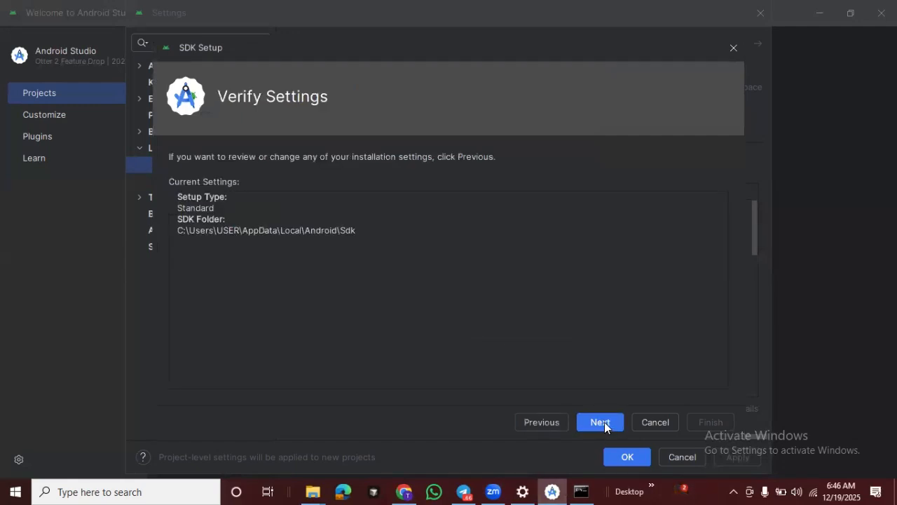
click(606, 422)
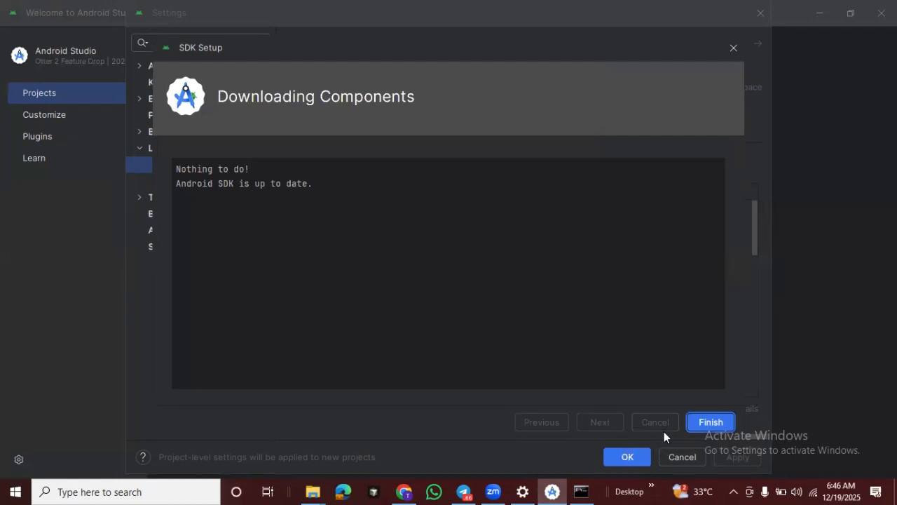
click(703, 422)
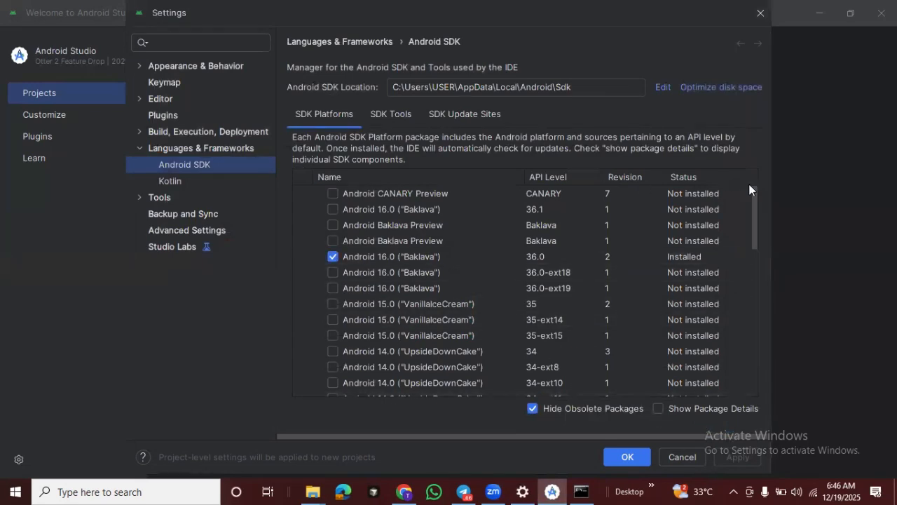
Step: Install Android SDK Command-line Tools (latest) from the SDK tools, confirm the component change and close the settings
scroll(754, 219, down, 3)
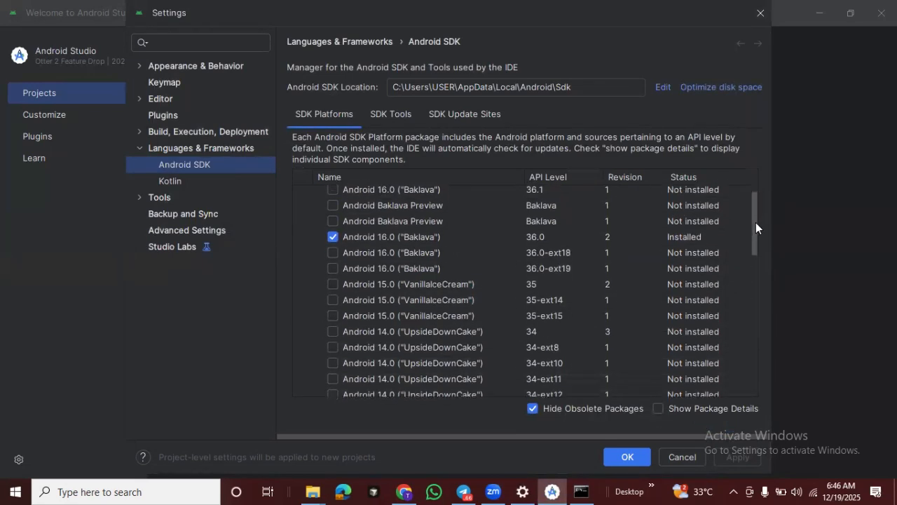
drag(756, 269, 758, 213)
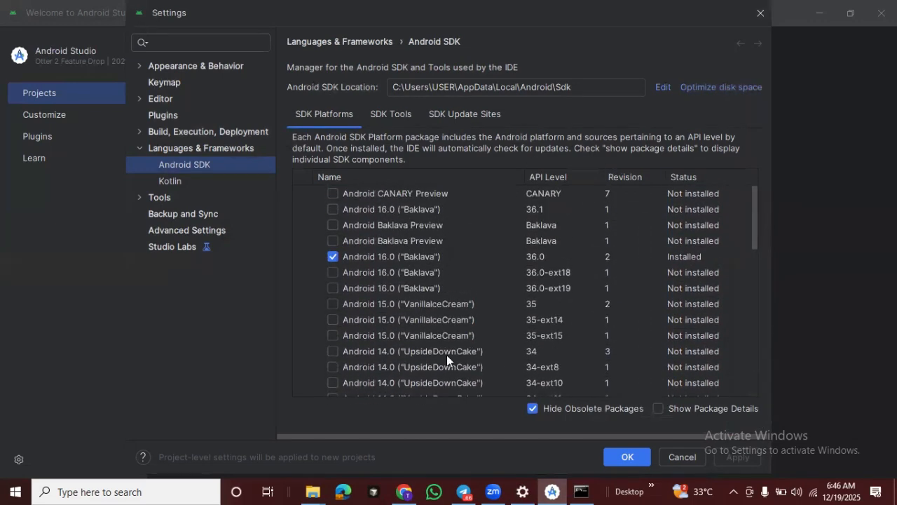
click(577, 490)
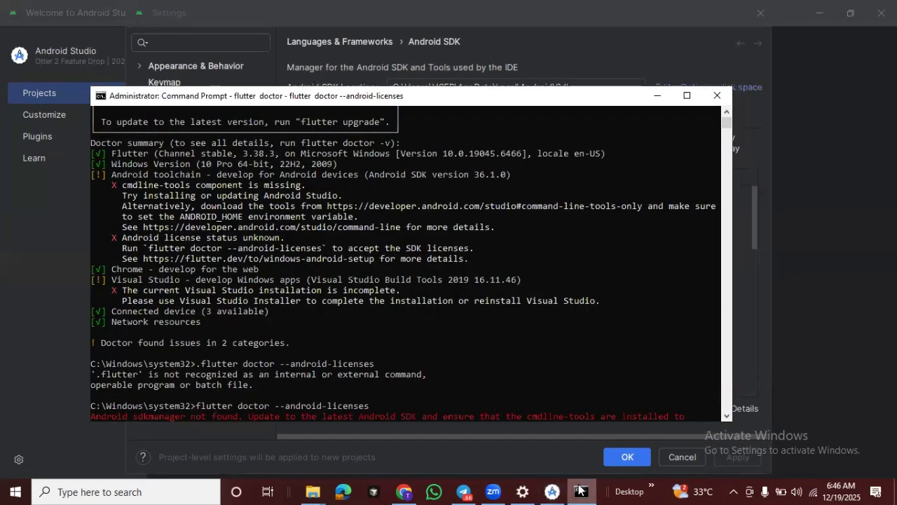
click(577, 490)
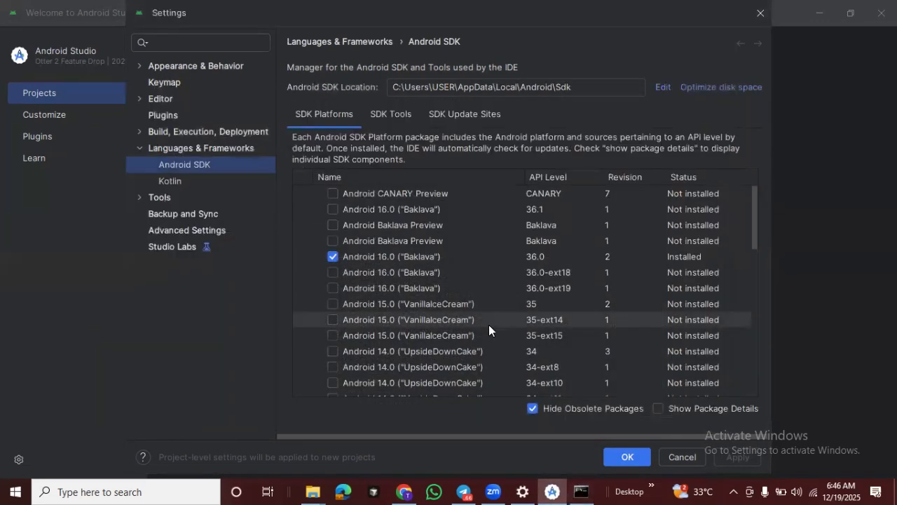
click(392, 113)
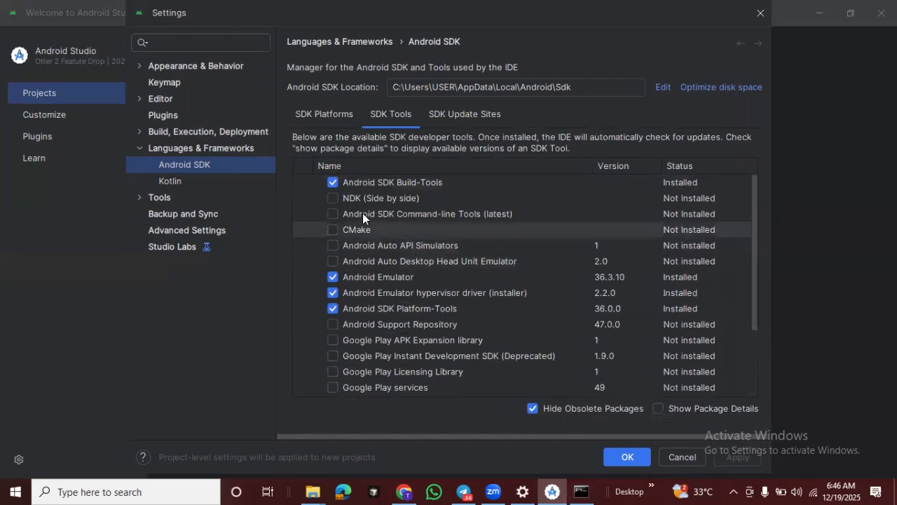
click(330, 215)
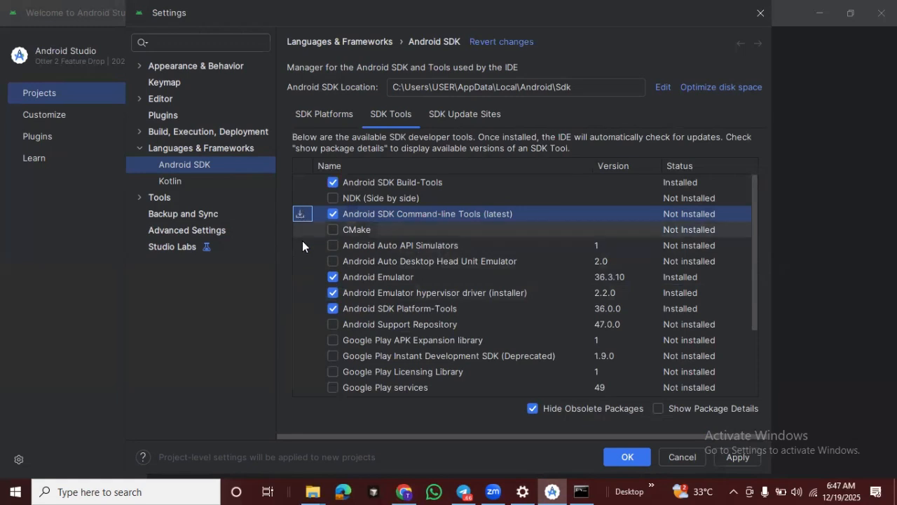
click(736, 452)
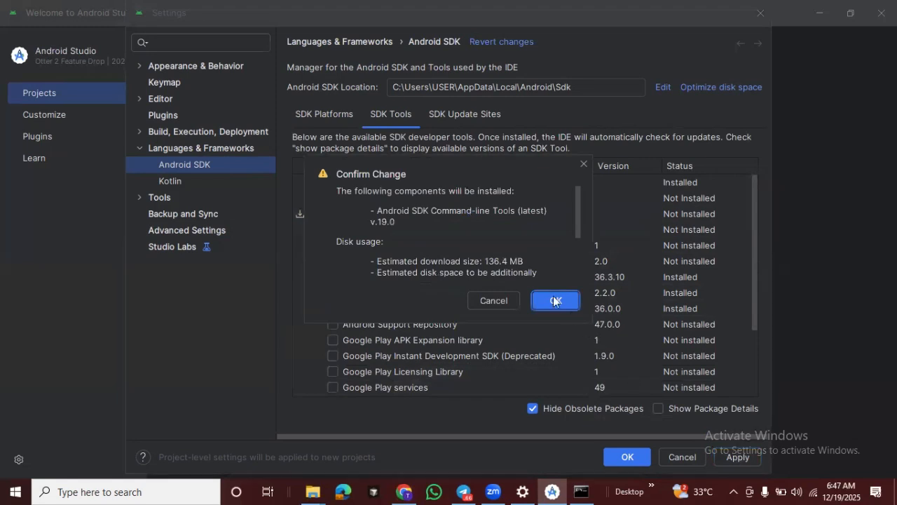
click(549, 300)
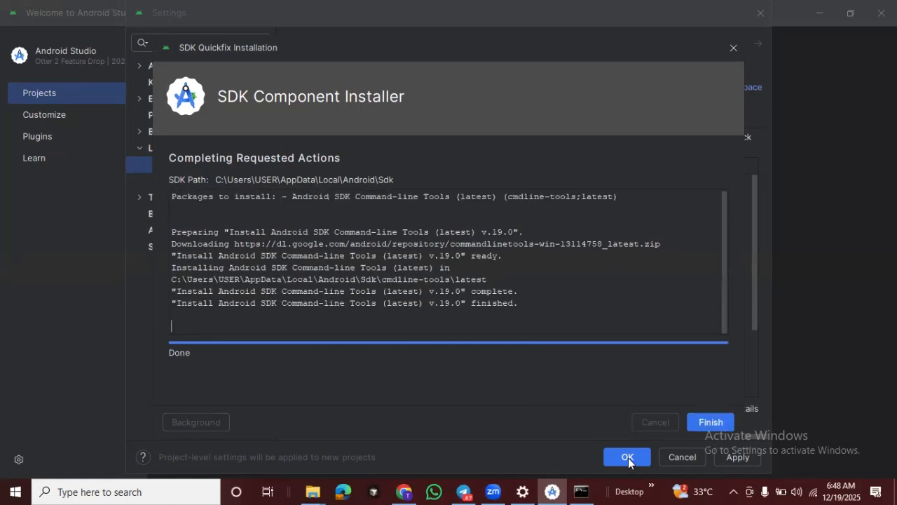
click(710, 422)
click(734, 453)
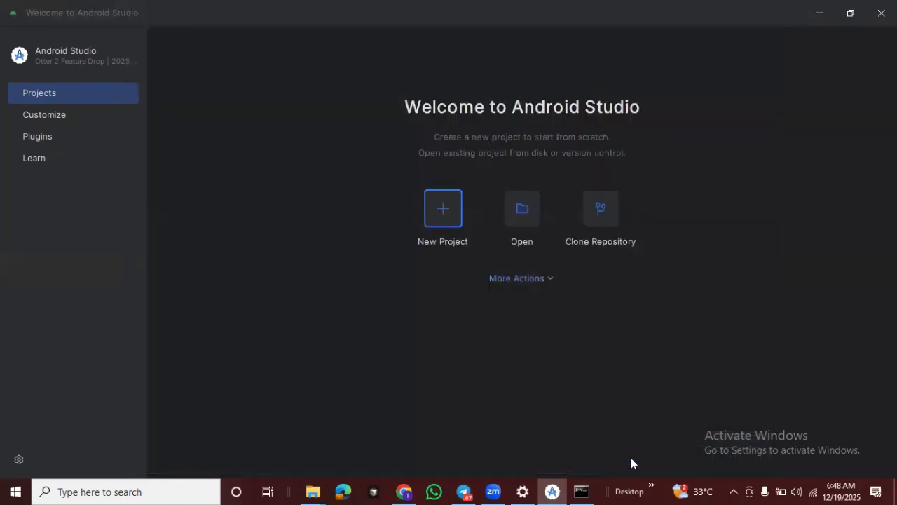
Step: Switch to Command Prompt and run flutter doctor again at the current prompt
click(581, 492)
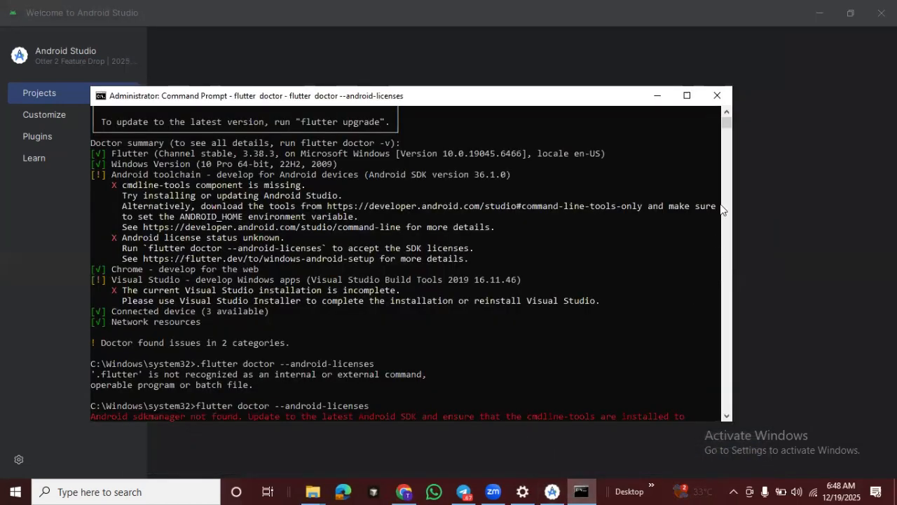
mouse_move(726, 126)
mouse_down()
mouse_move(725, 150)
mouse_move(724, 127)
mouse_up()
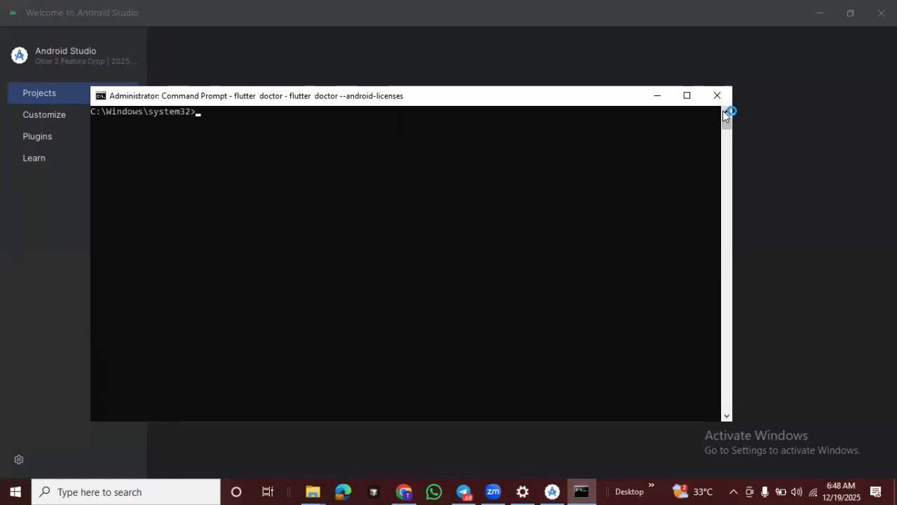
click(198, 142)
text(flutter doctor)
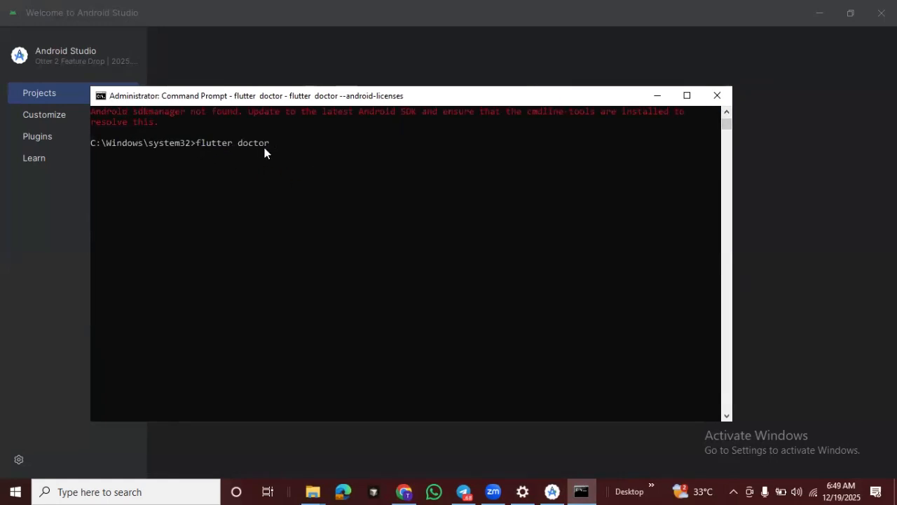
key(Return)
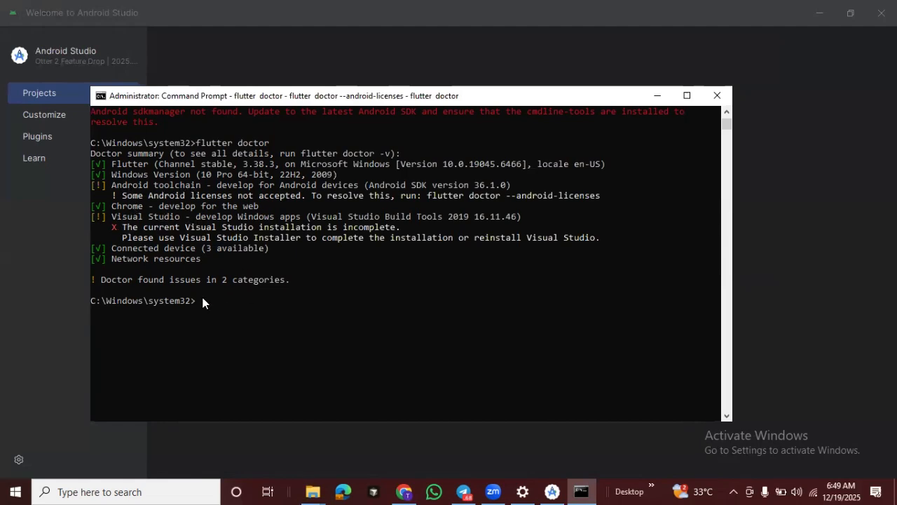
Step: Copy the command flutter doctor --android-licenses from the earlier flutter doctor output
click(726, 113)
scroll(727, 112, up, 8)
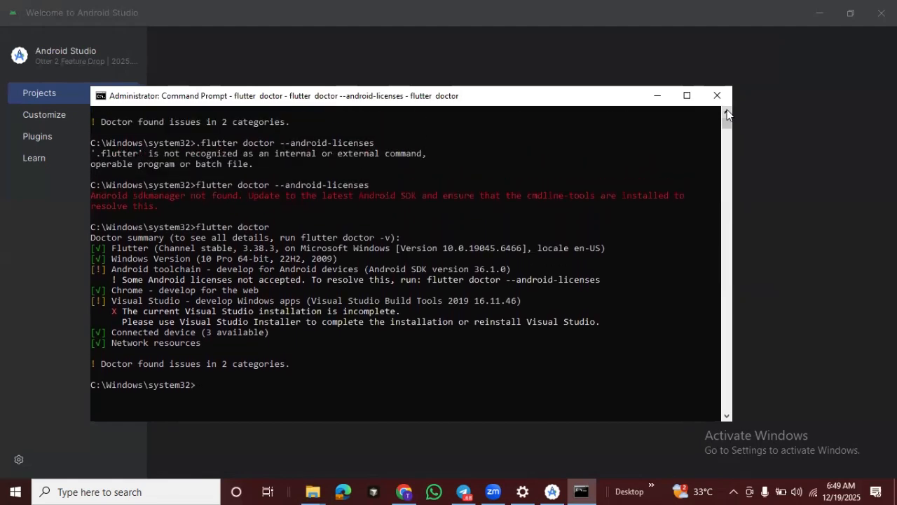
scroll(727, 112, up, 3)
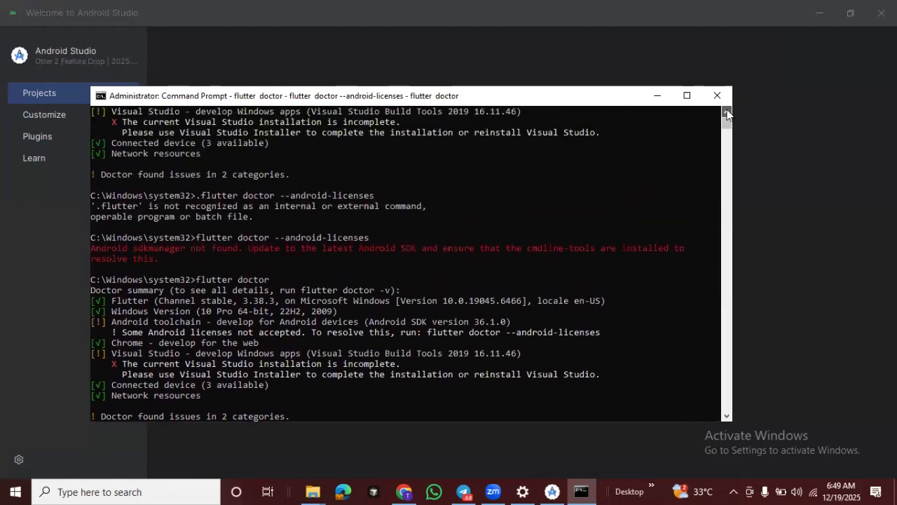
scroll(727, 114, up, 1)
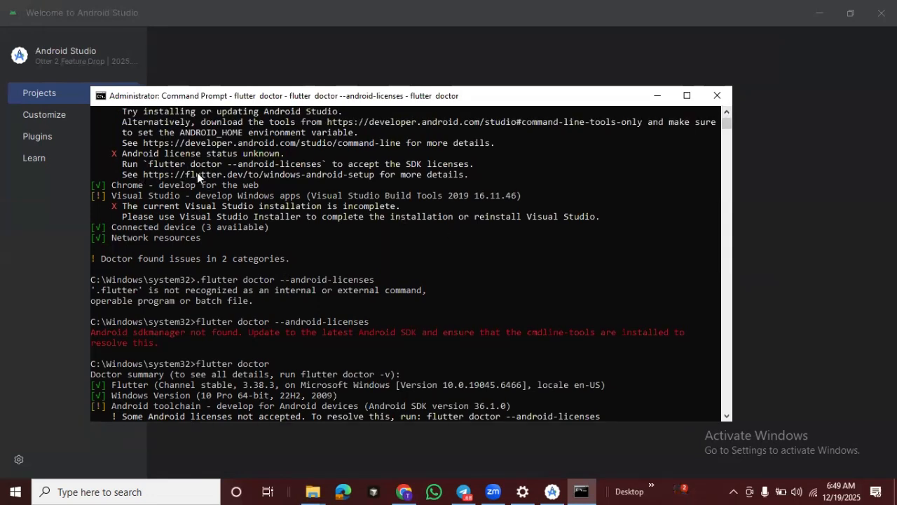
drag(149, 163, 319, 165)
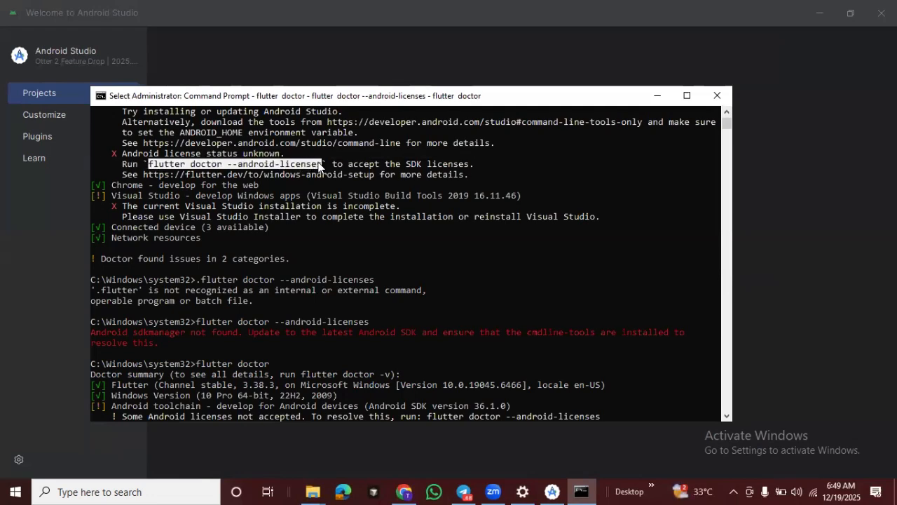
key(ctrl+c)
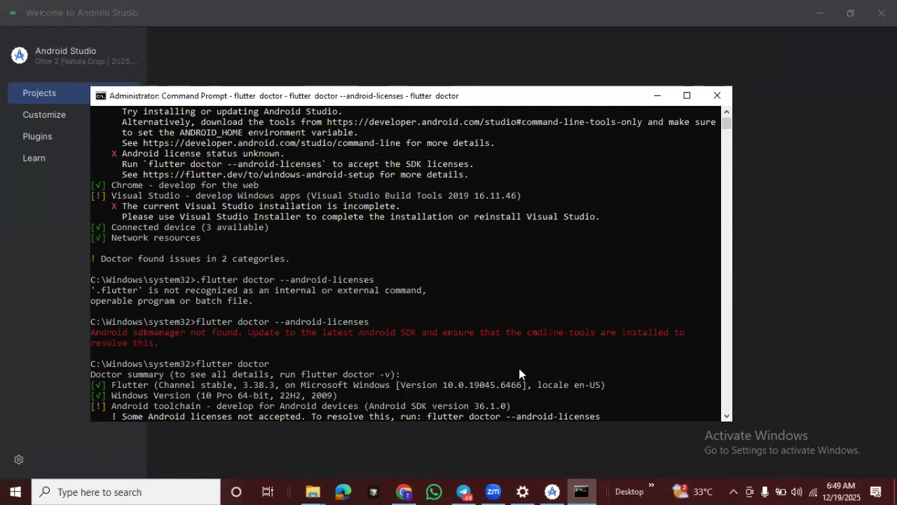
Step: Return to the current prompt, paste the copied flutter doctor --android-licenses command and run it
drag(726, 125, 728, 134)
click(726, 113)
click(727, 112)
click(727, 112)
click(727, 112)
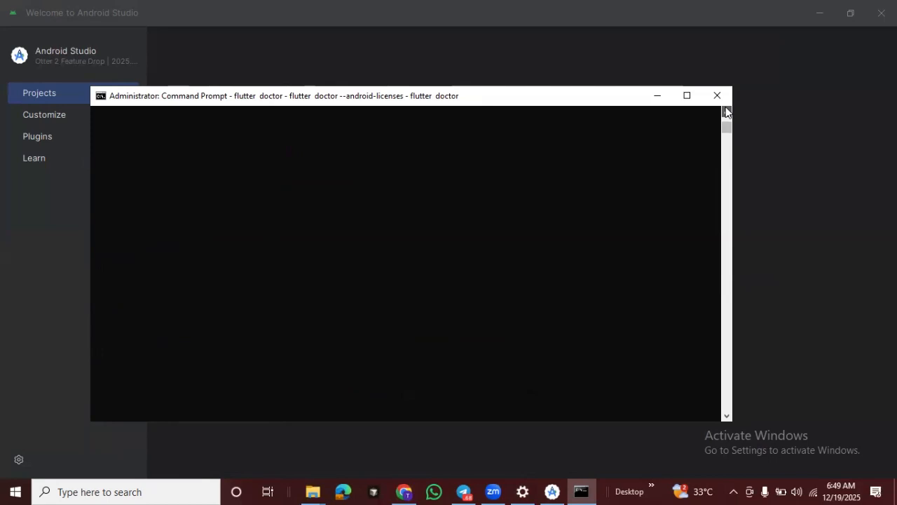
click(726, 112)
click(727, 112)
click(726, 112)
drag(727, 124, 727, 127)
click(203, 239)
key(ctrl+v)
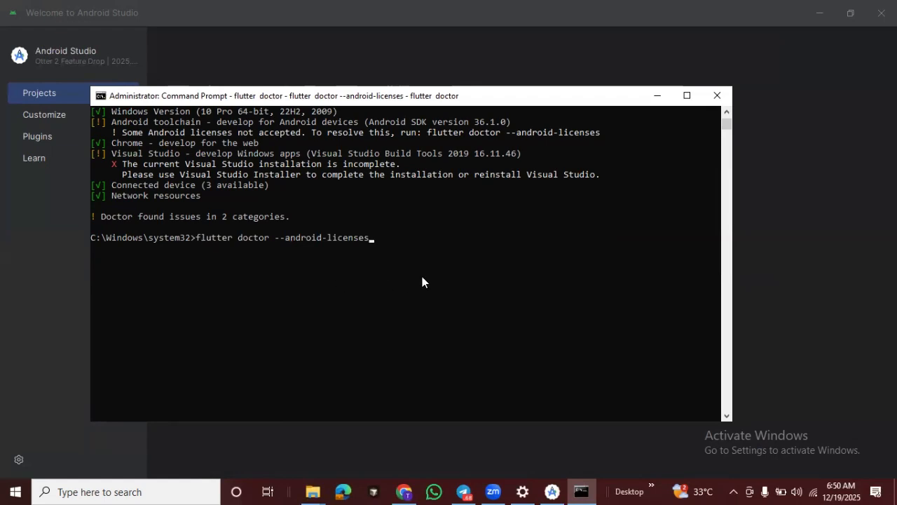
key(Return)
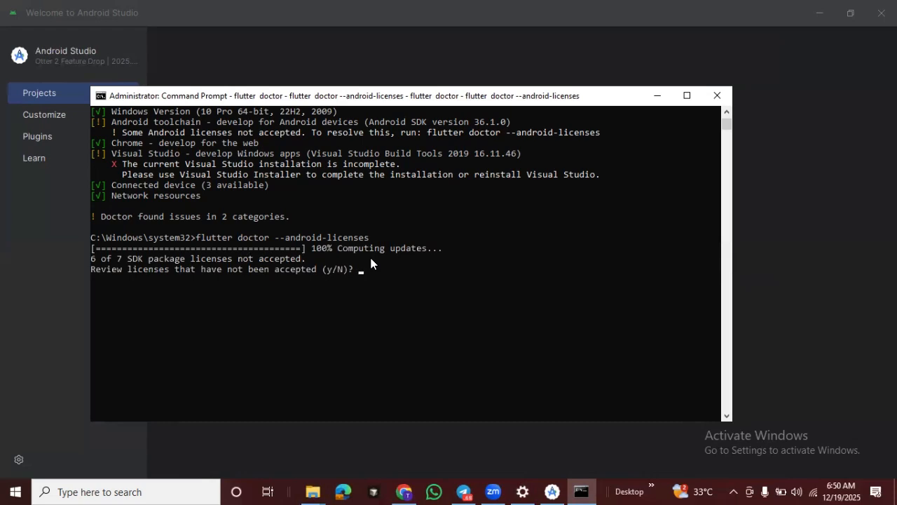
Step: Agree to review the Android SDK licenses and accept every license agreement with y
text(y)
key(Return)
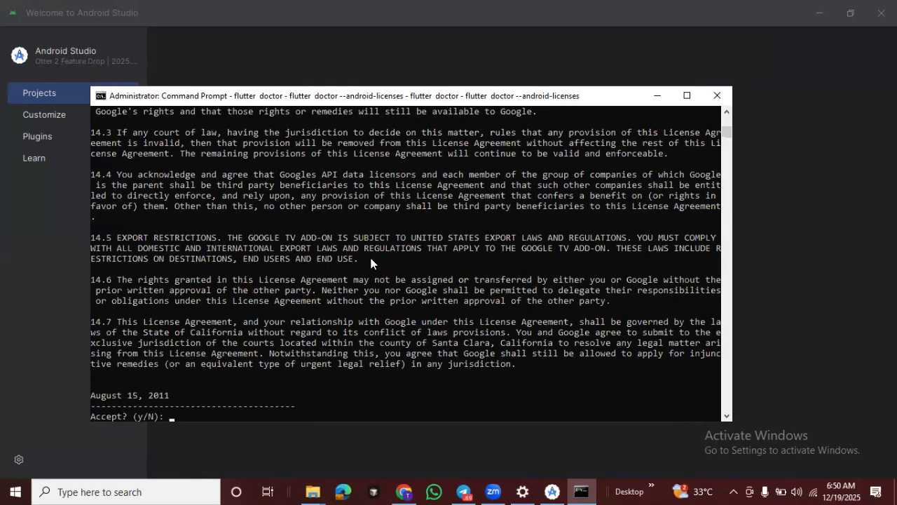
text(y)
key(Return)
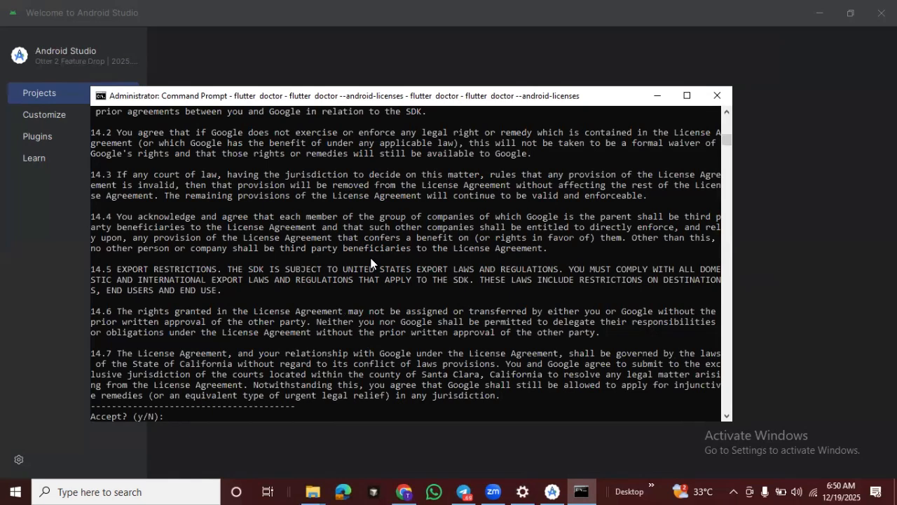
text(y)
key(Return)
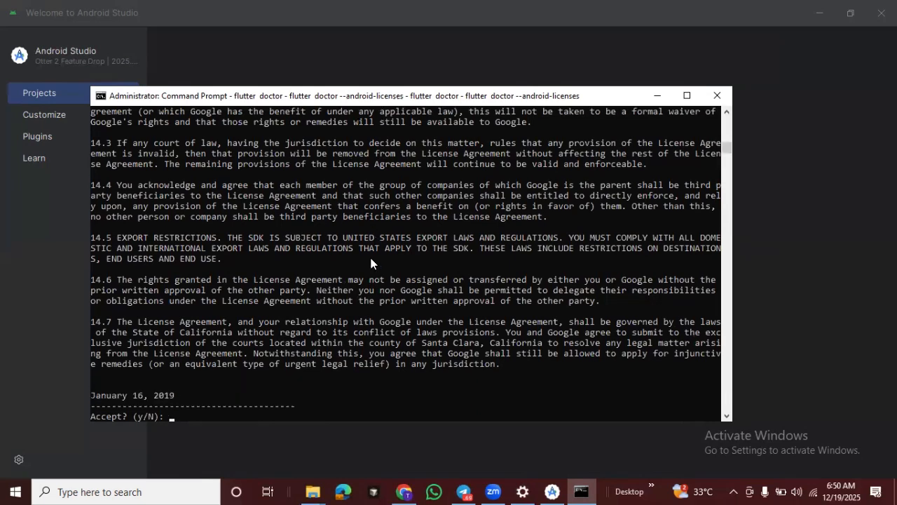
text(y)
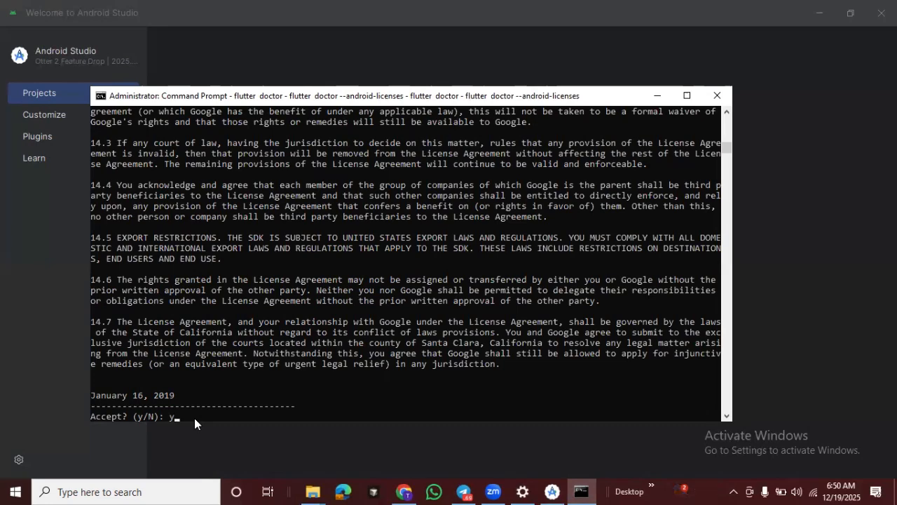
key(Return)
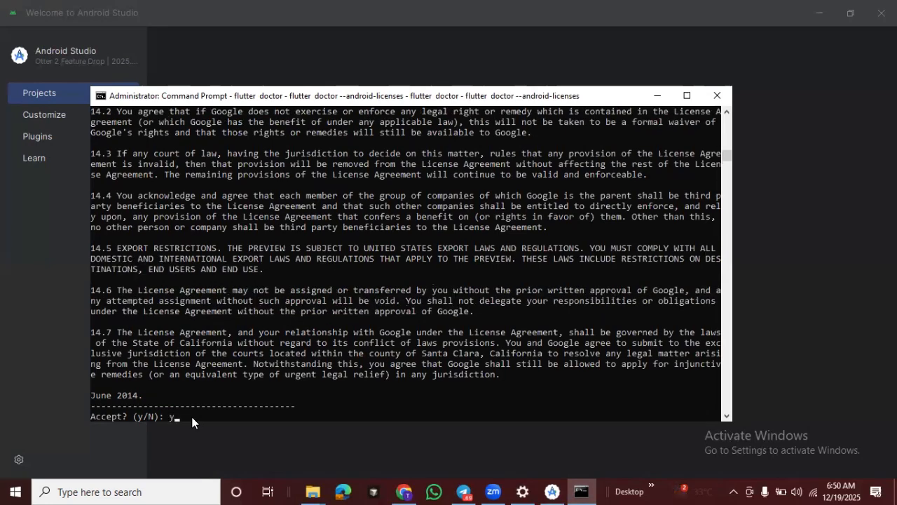
key(Return)
text(y)
key(Return)
text(y)
key(Return)
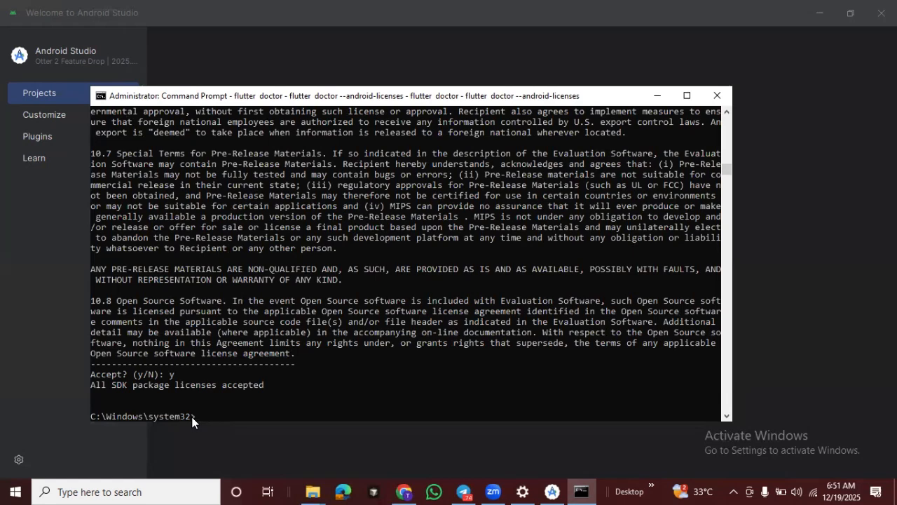
Step: Run flutter doctor again to recheck the Flutter setup, correcting the misspelled command
text(tter doctor)
key(Return)
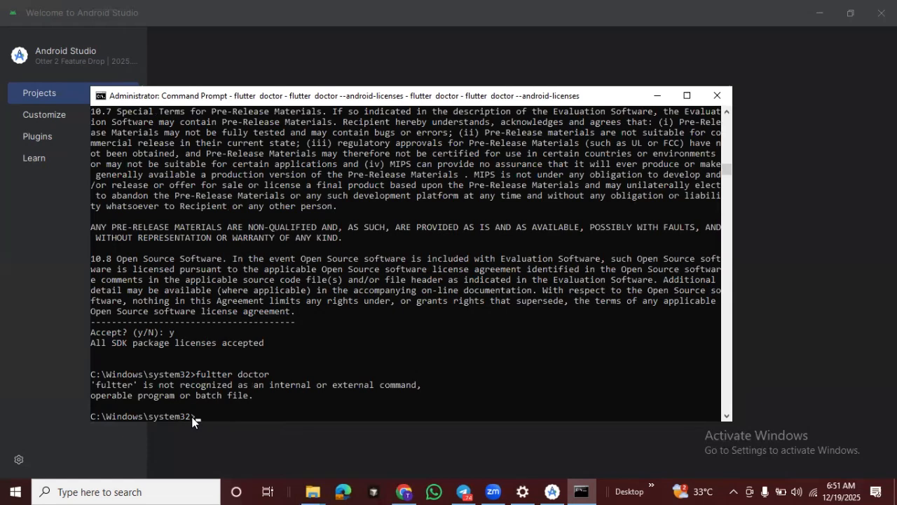
text(flutter doctor)
key(Return)
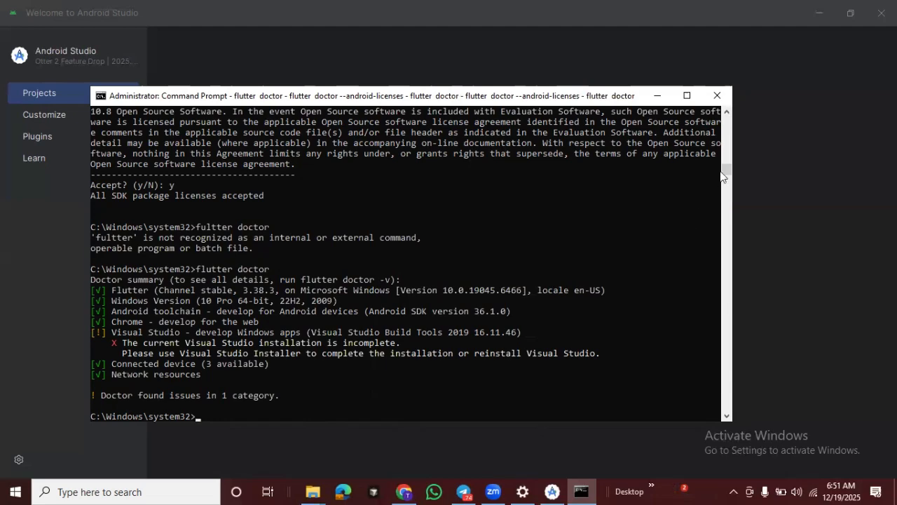
Step: Run flutter upgrade at the current prompt to update the Flutter installation
mouse_move(725, 163)
mouse_down()
mouse_move(719, 110)
mouse_move(717, 324)
mouse_move(717, 231)
mouse_move(731, 186)
mouse_move(724, 159)
mouse_move(727, 170)
mouse_up()
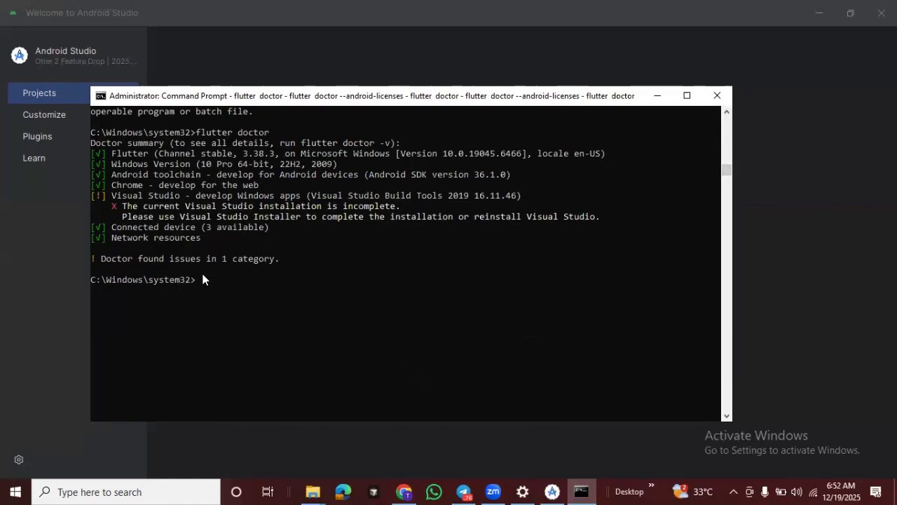
text(flutter upgrade)
key(Return)
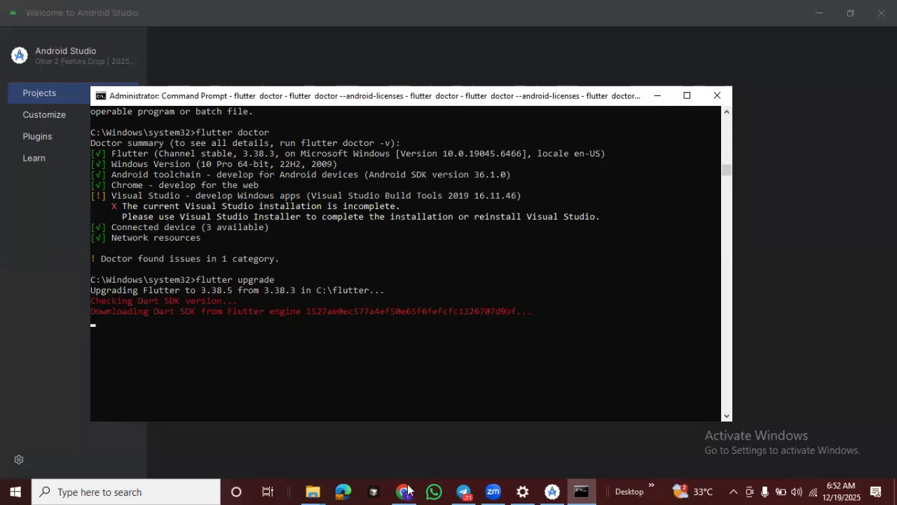
Step: Switch to Android Studio and start a new project from the Phone and Tablet Empty Activity template
mouse_move(553, 490)
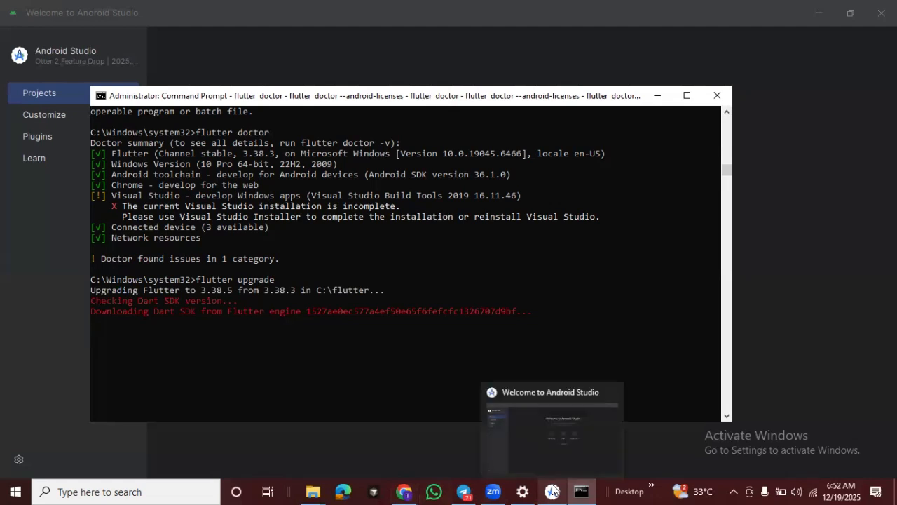
click(553, 489)
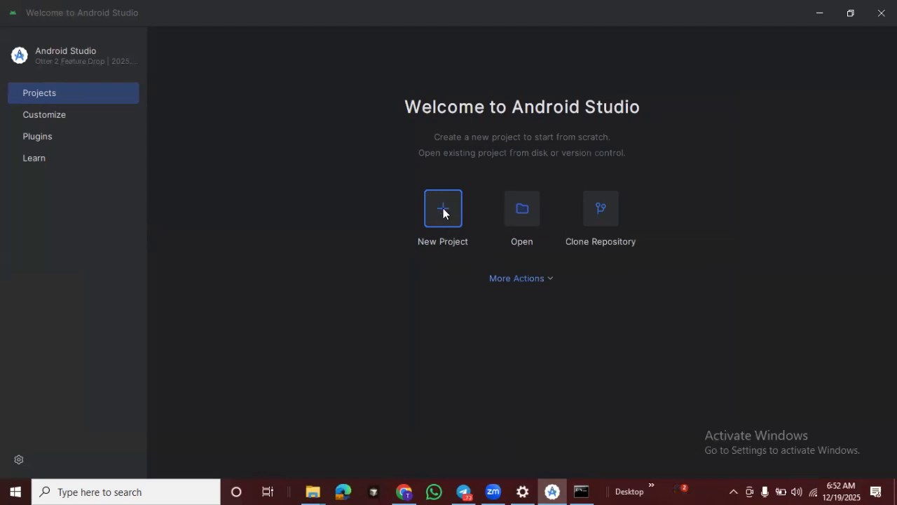
click(592, 217)
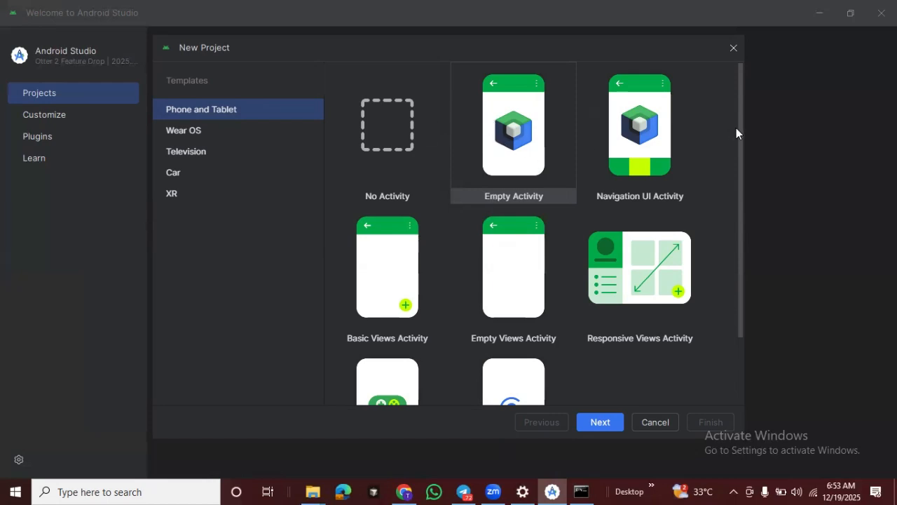
mouse_move(740, 133)
mouse_down()
mouse_move(738, 222)
mouse_move(738, 119)
mouse_up()
drag(740, 191, 746, 282)
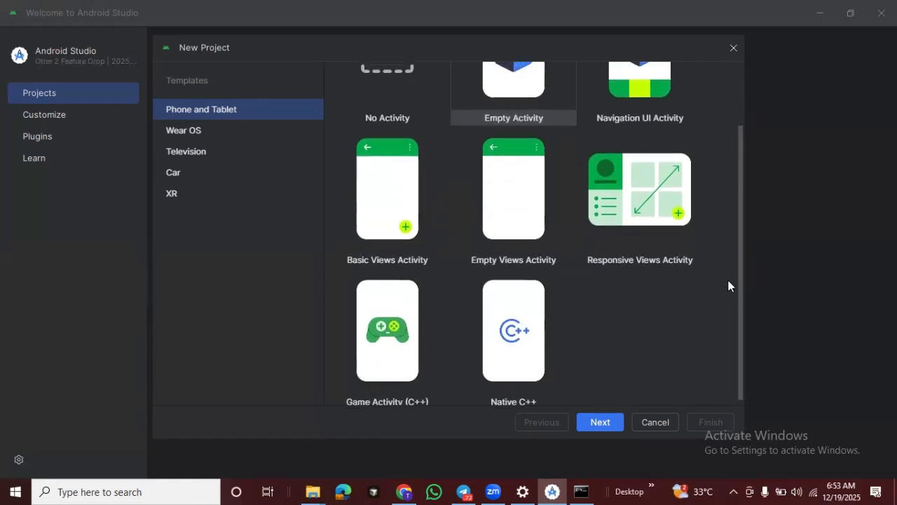
scroll(729, 280, up, 3)
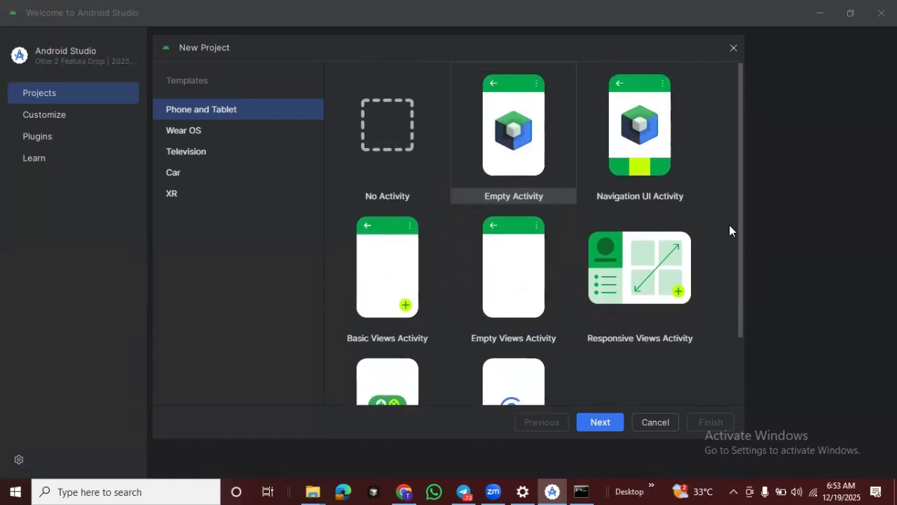
click(600, 423)
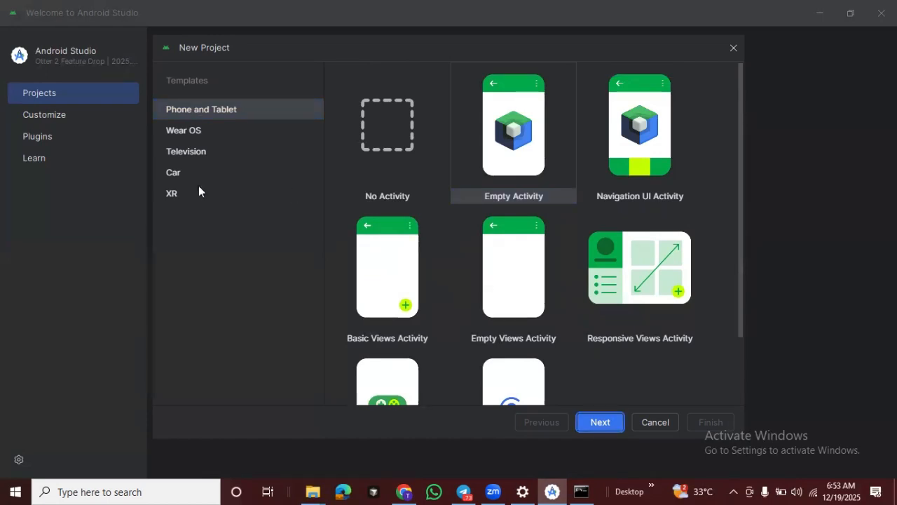
Step: Name the project EMall and set its package name to com.emall.emall
triple_click(405, 143)
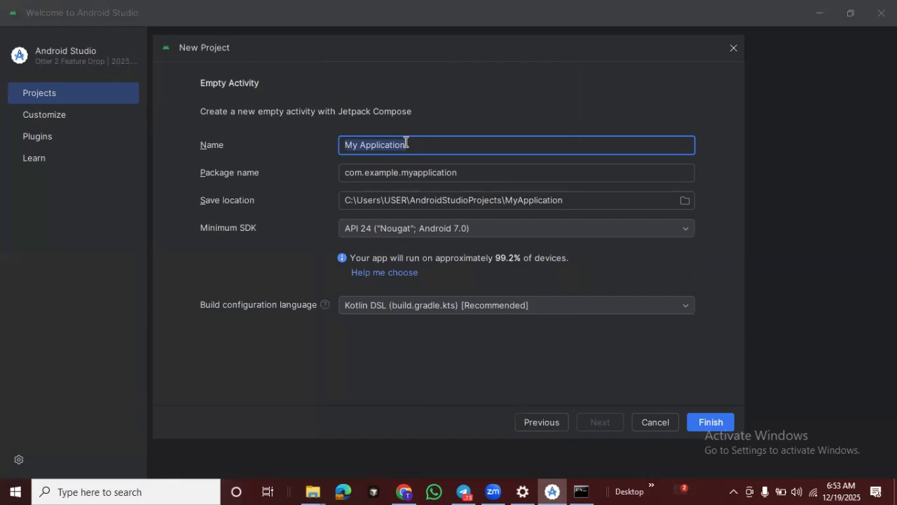
text(E)
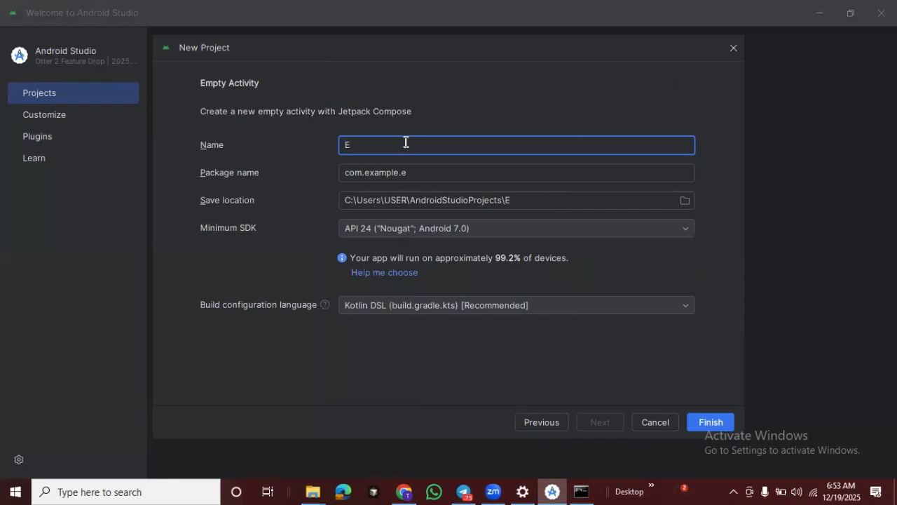
text(Mall)
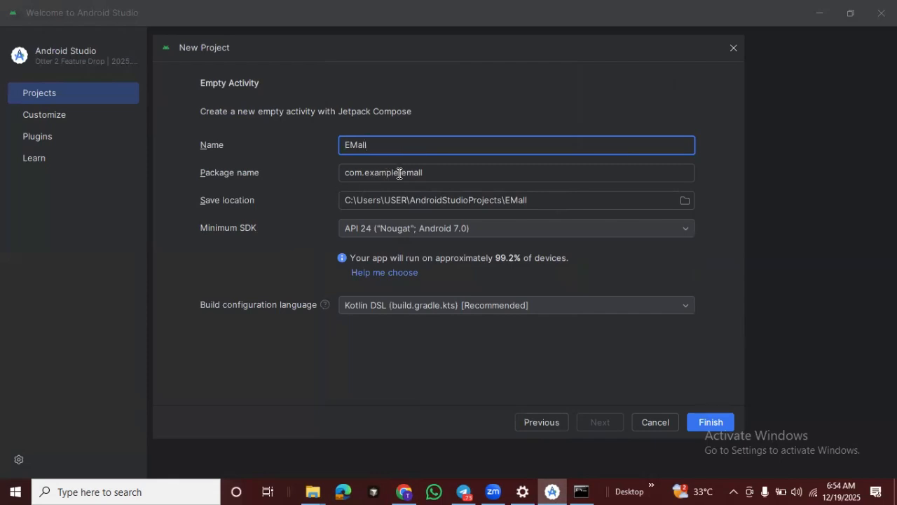
click(399, 172)
drag(398, 172, 366, 170)
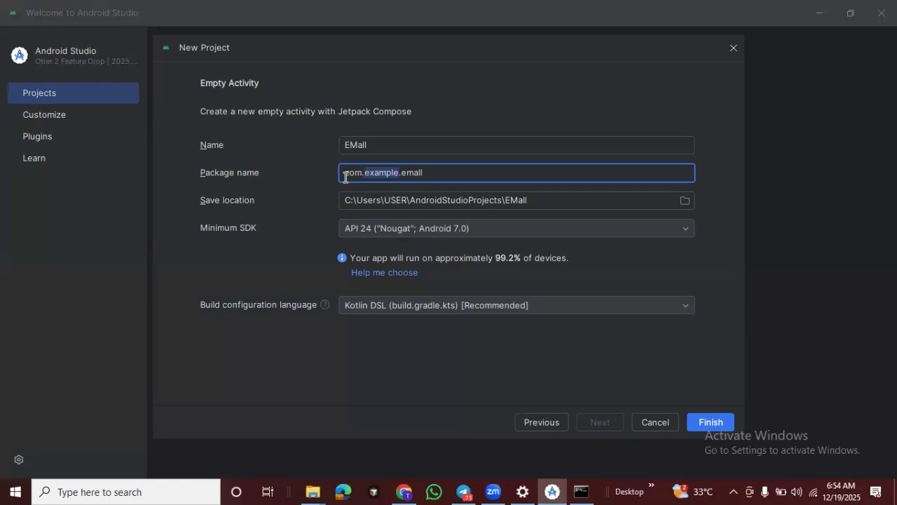
text(em)
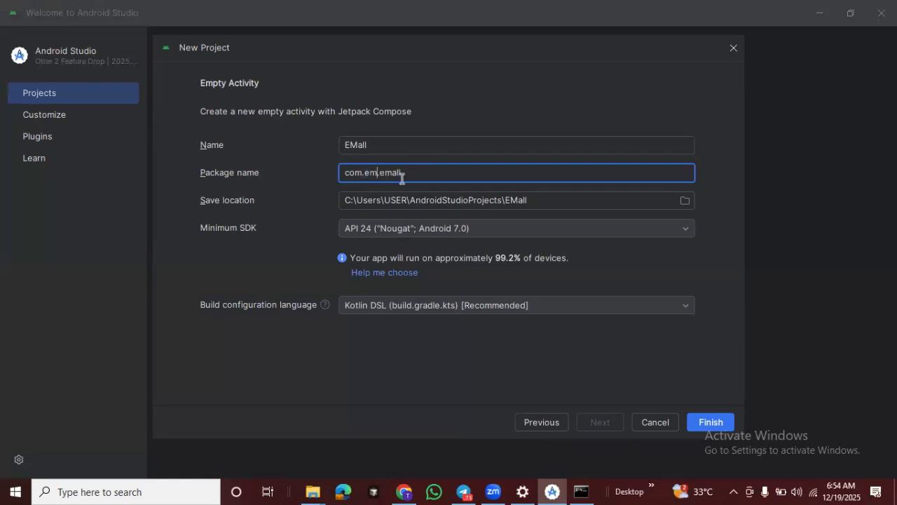
text(all)
Step: Keep API 24 ("Nougat"; Android 7.0) as minimum SDK and Kotlin DSL as build configuration language, and create the project
click(527, 230)
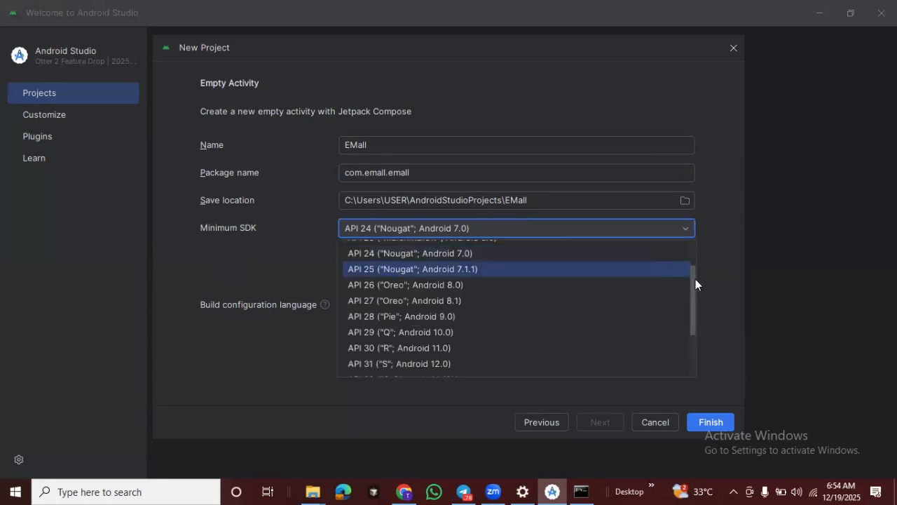
click(722, 243)
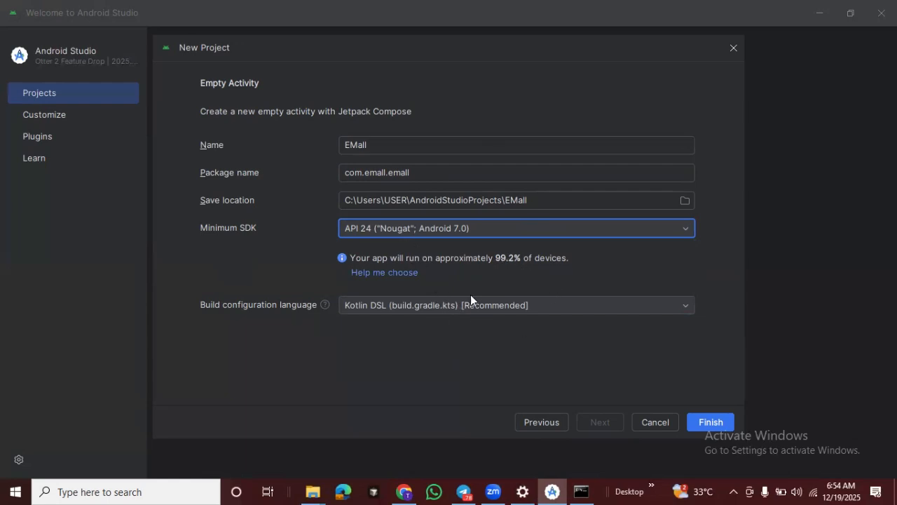
click(490, 308)
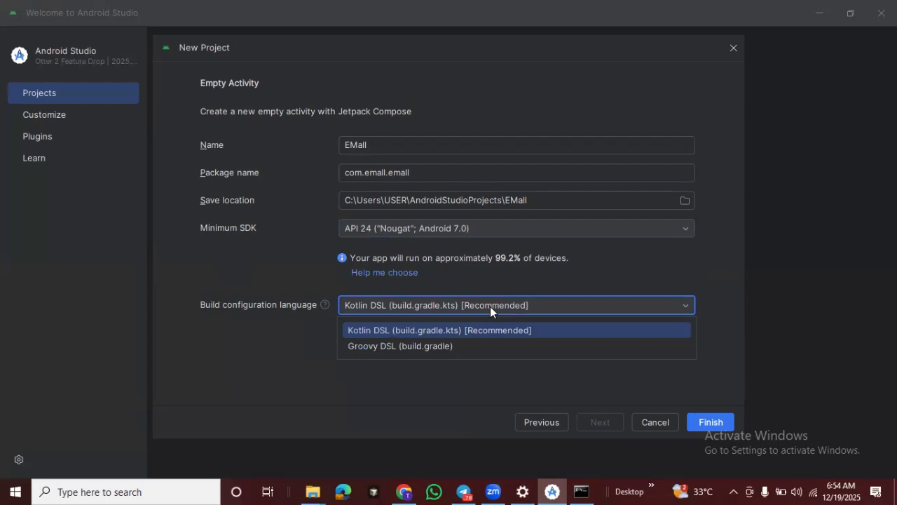
click(490, 306)
click(489, 306)
click(488, 307)
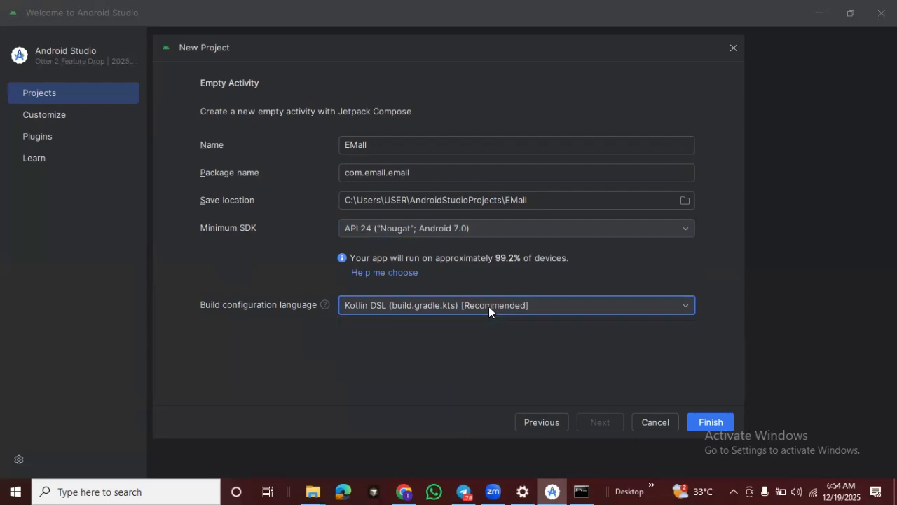
click(716, 422)
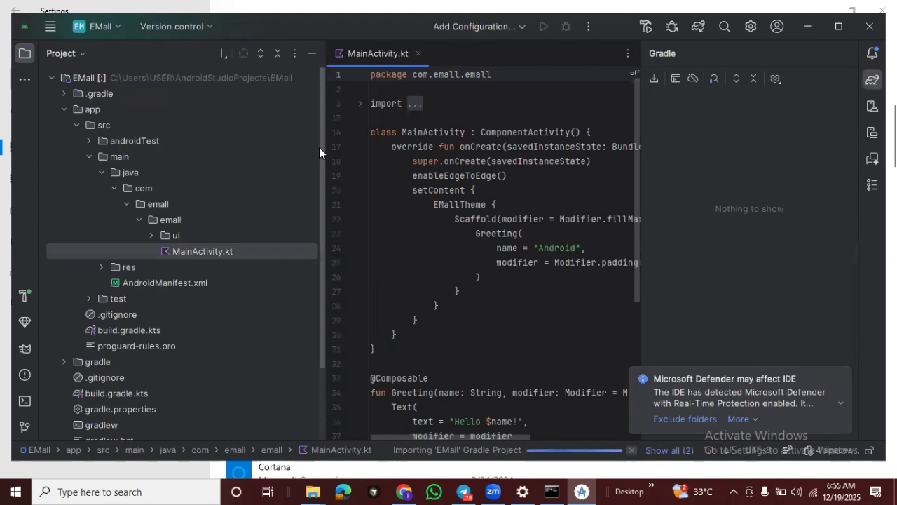
scroll(314, 210, down, 2)
scroll(320, 264, down, 3)
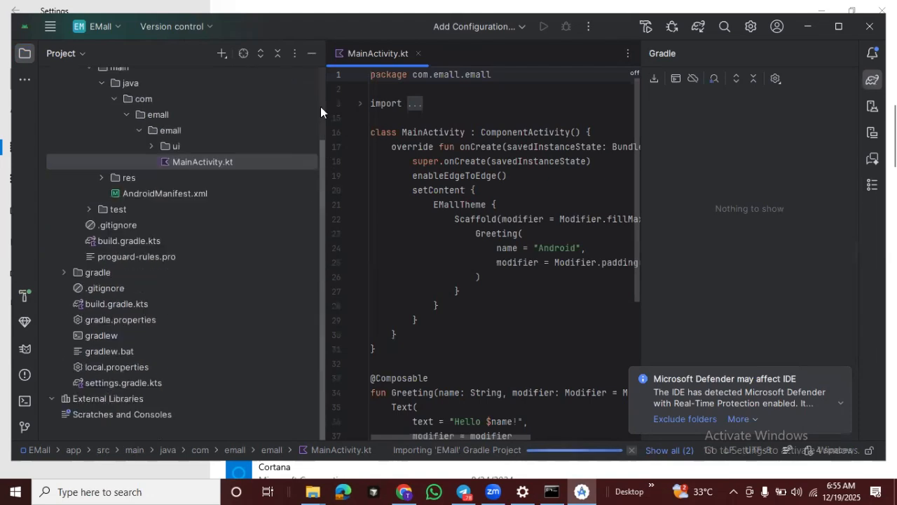
scroll(320, 196, up, 5)
scroll(324, 217, down, 4)
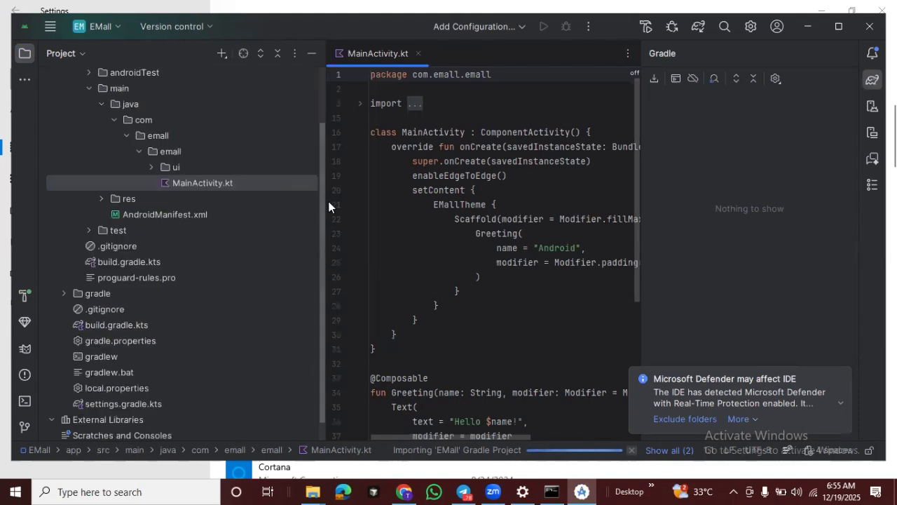
scroll(329, 151, up, 4)
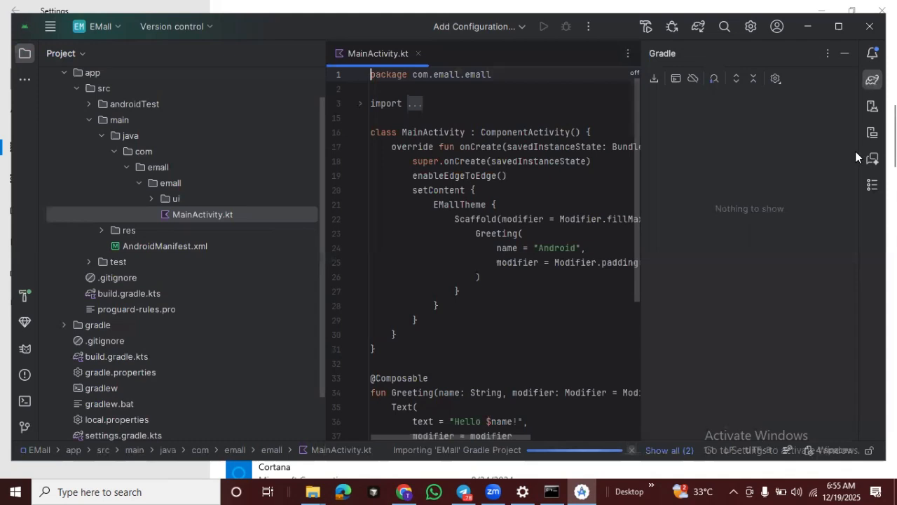
Step: Open the Device Manager and start creating a virtual device
click(872, 135)
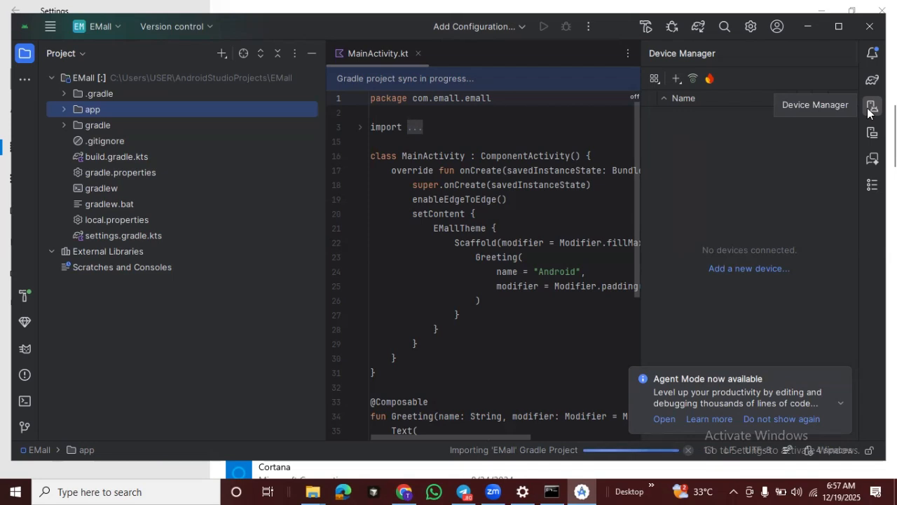
click(870, 110)
click(871, 110)
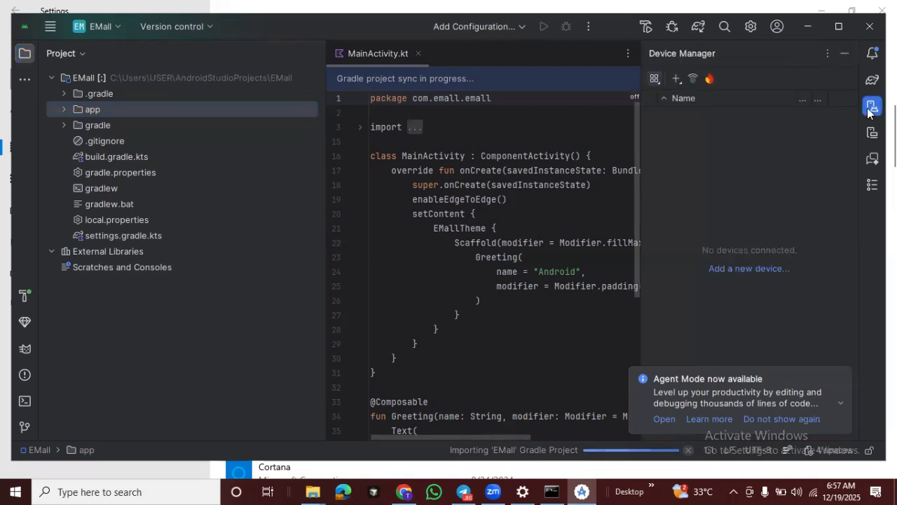
click(676, 80)
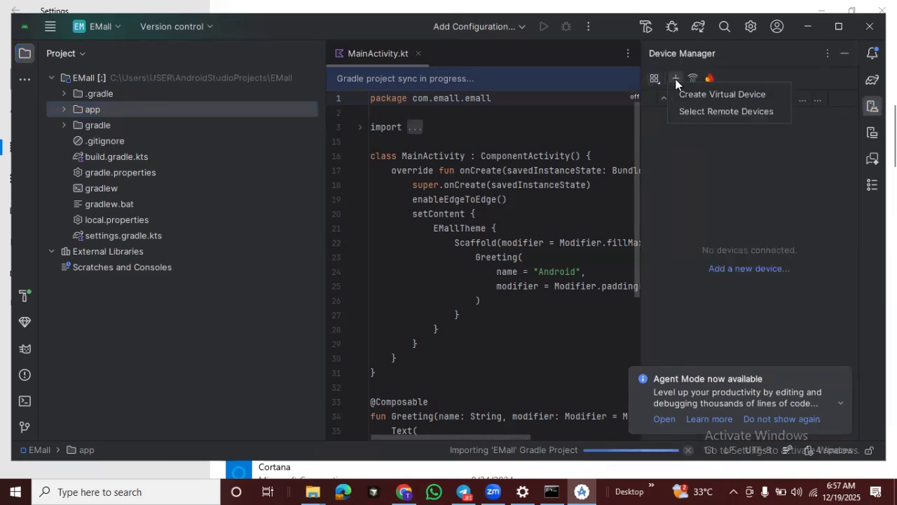
click(712, 95)
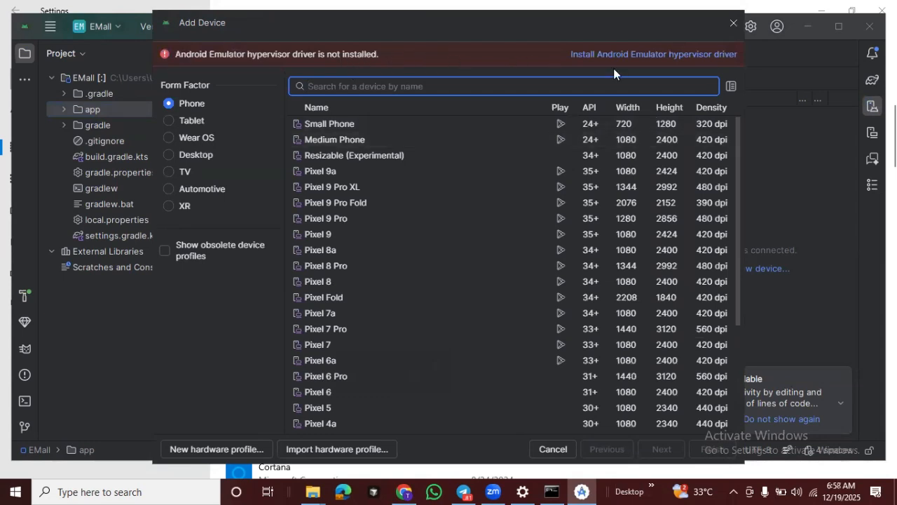
Step: Try to install the Android Emulator hypervisor driver, finish its wizard, and close the Add Device dialog
click(655, 54)
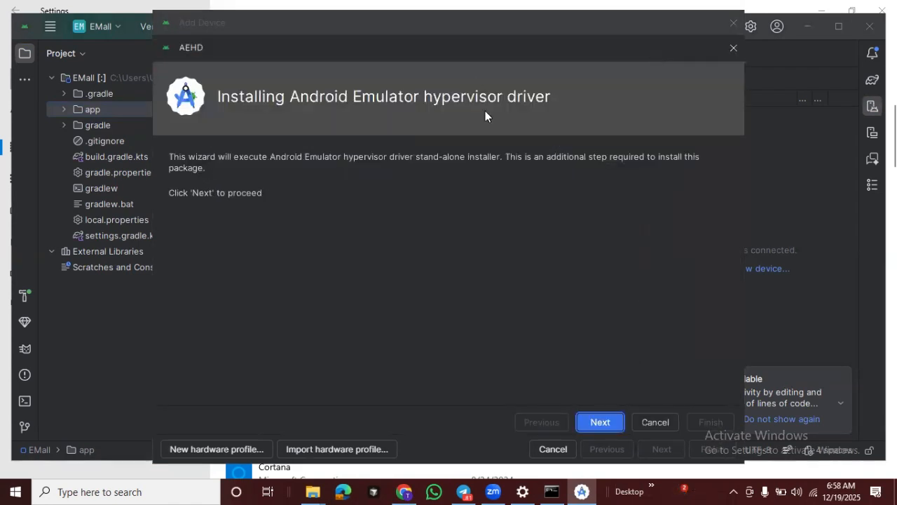
click(594, 423)
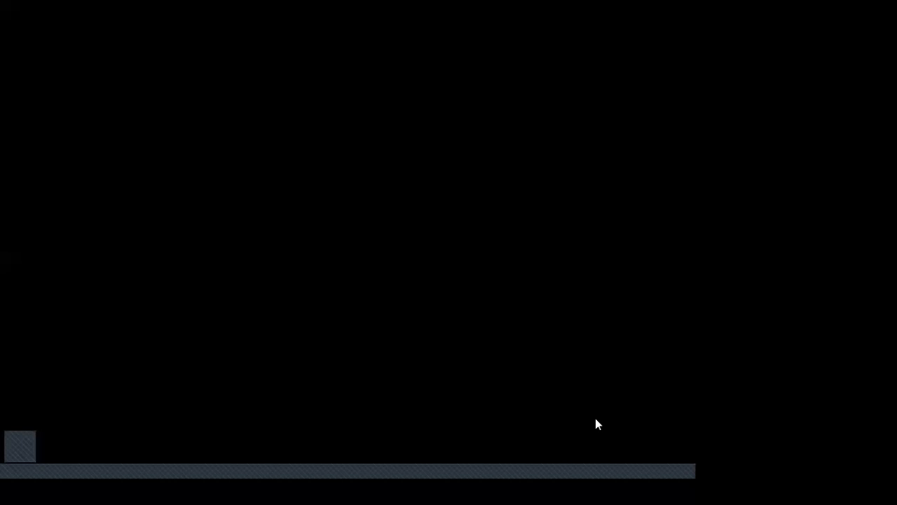
click(371, 326)
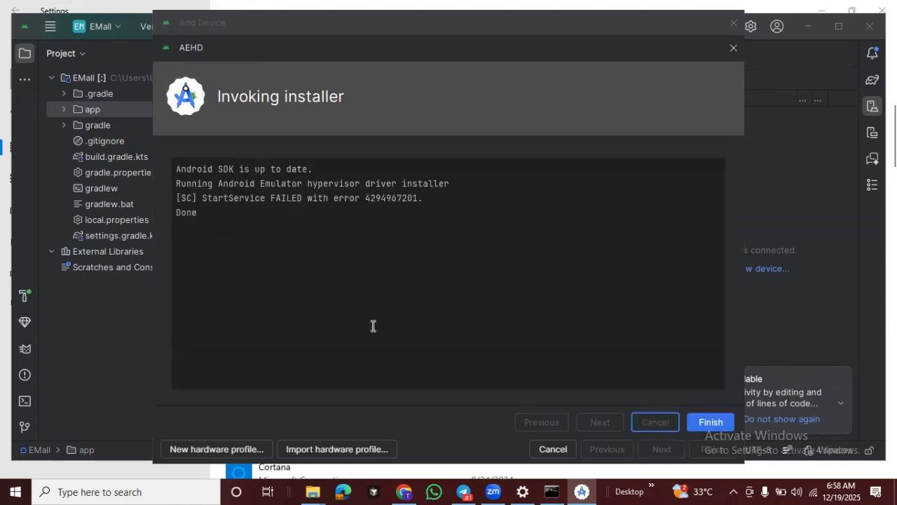
click(711, 423)
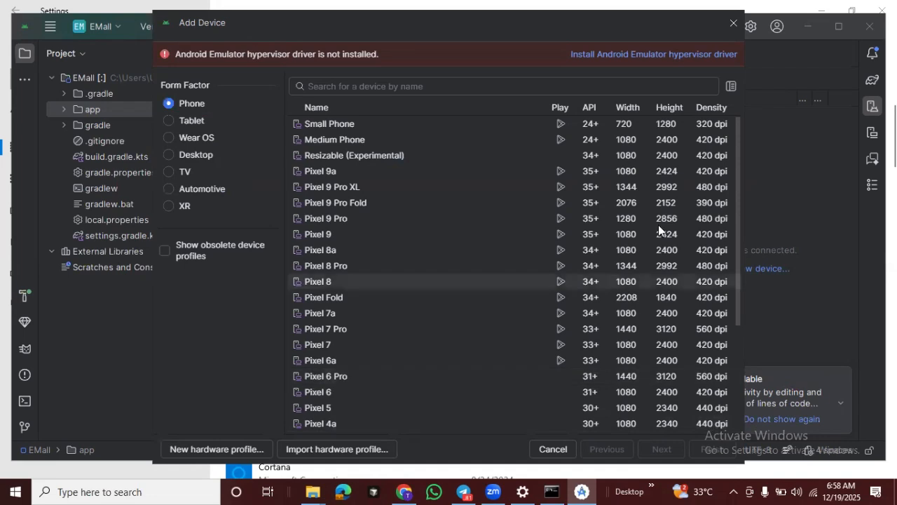
click(733, 24)
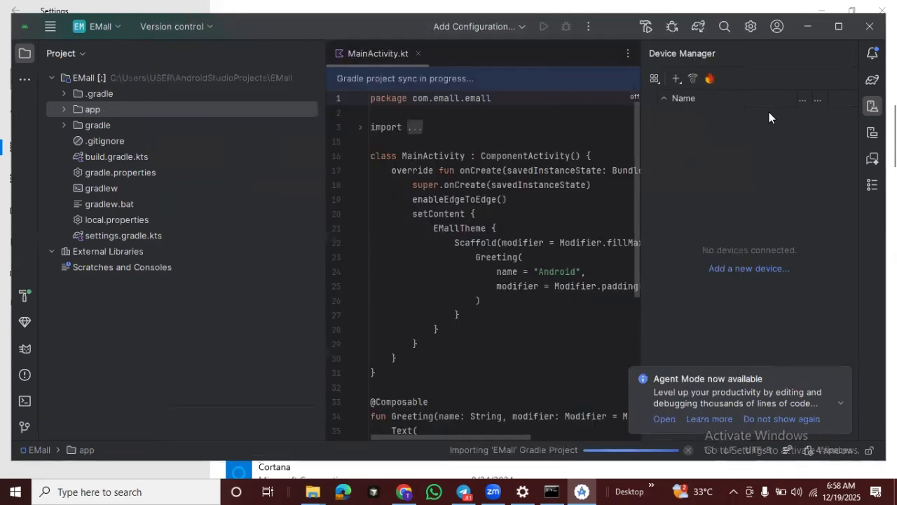
Step: Start adding a device again and rerun the Android Emulator hypervisor driver installer
click(674, 78)
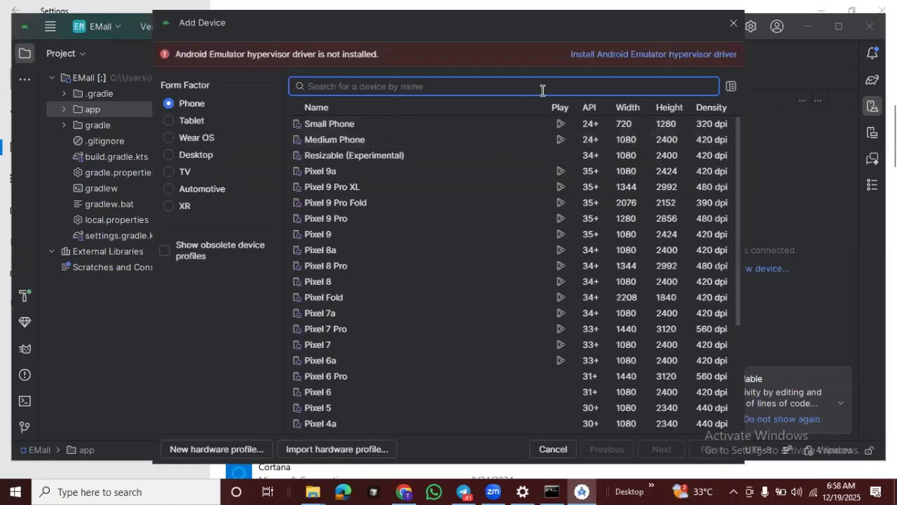
click(643, 53)
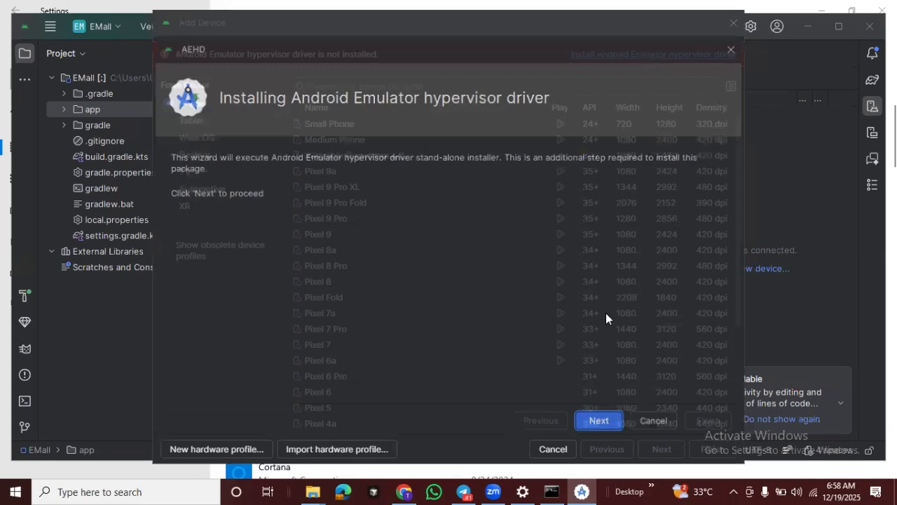
click(597, 422)
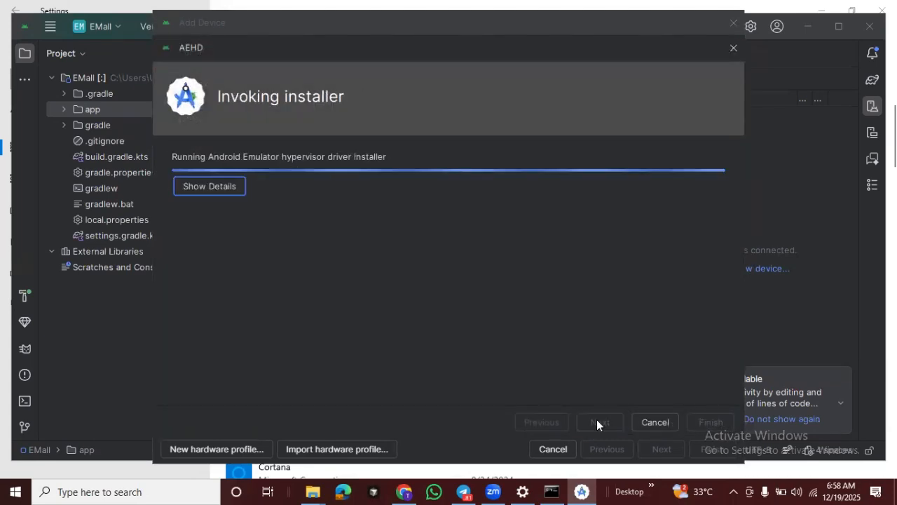
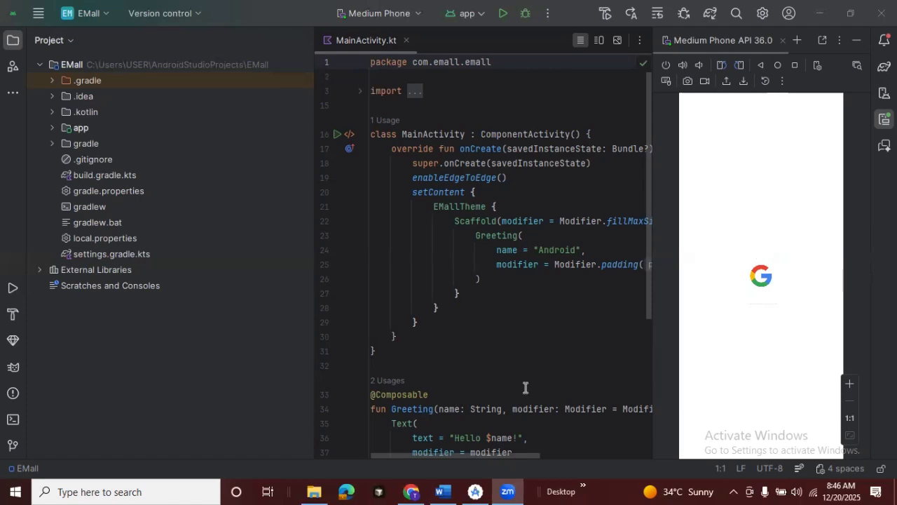
Step: Switch to the Word document about fixing the hypervisor installation and read how to enter BIOS on each computer brand
click(439, 489)
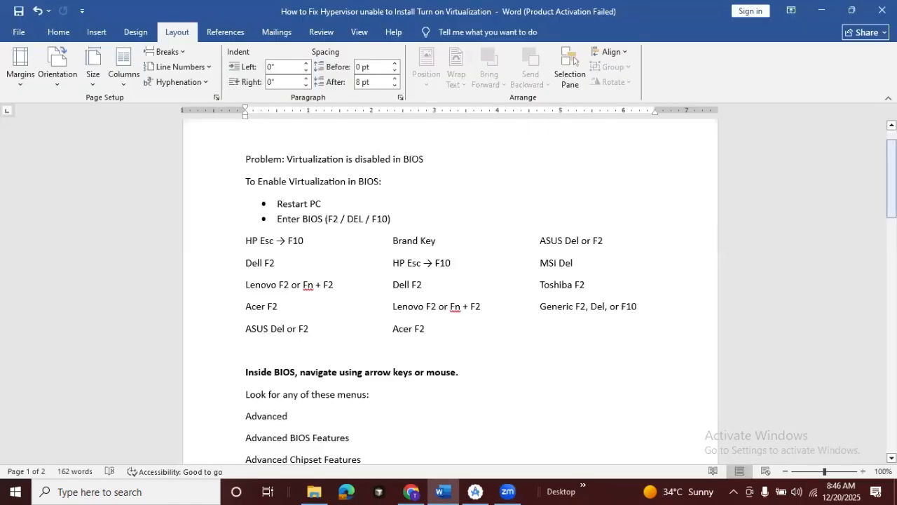
drag(892, 177, 891, 167)
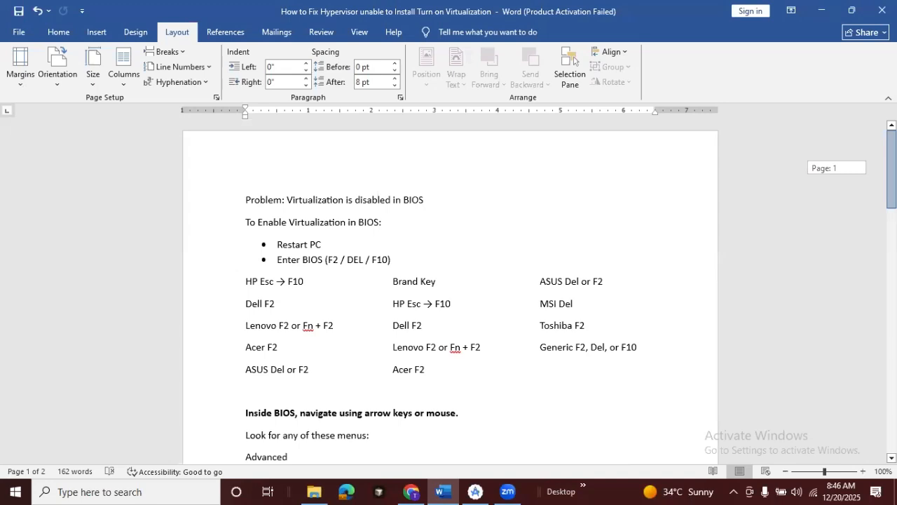
scroll(465, 231, down, 1)
drag(273, 198, 277, 218)
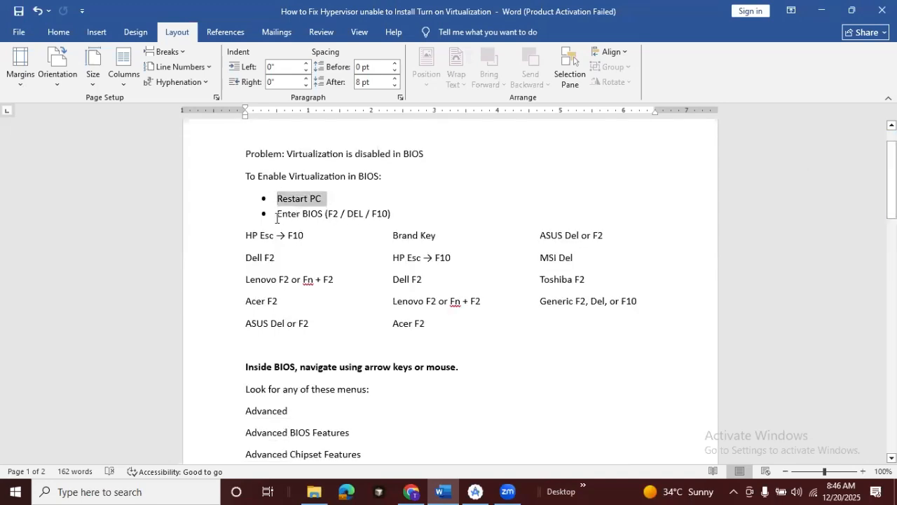
click(276, 217)
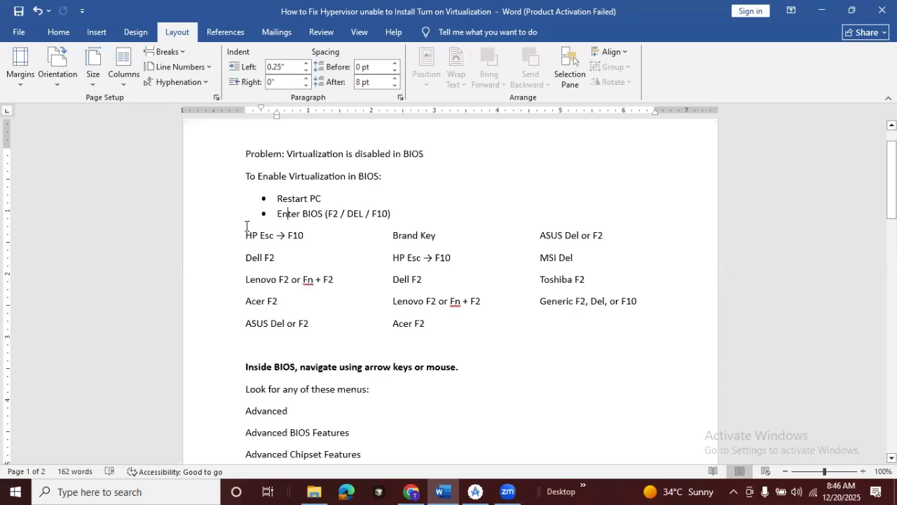
drag(245, 232, 296, 240)
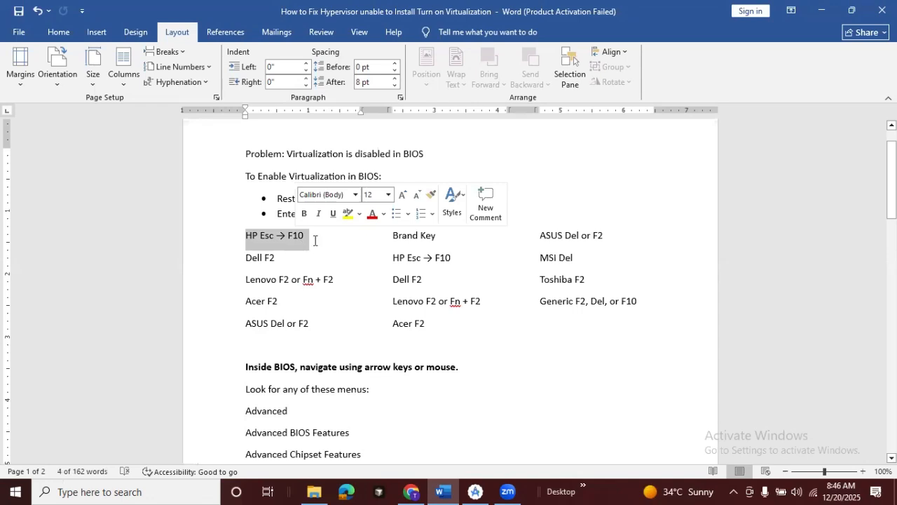
click(358, 176)
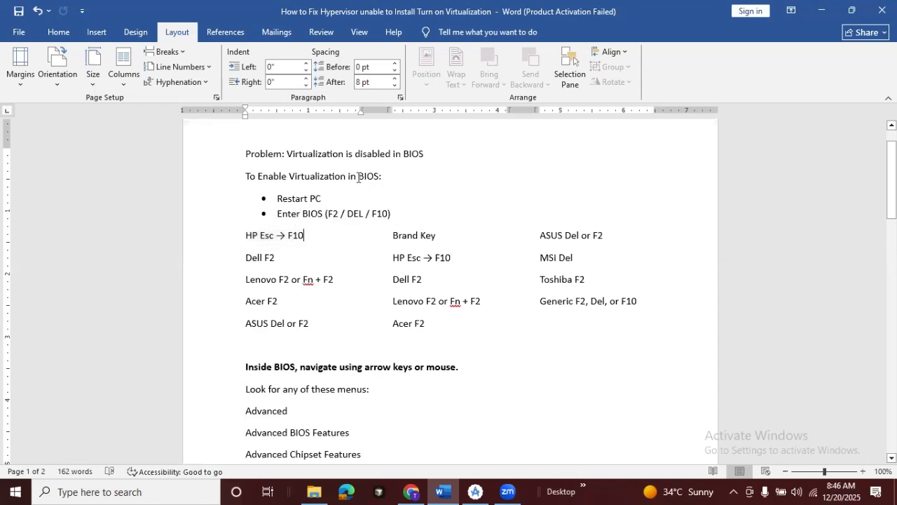
double_click(359, 176)
click(331, 222)
double_click(289, 236)
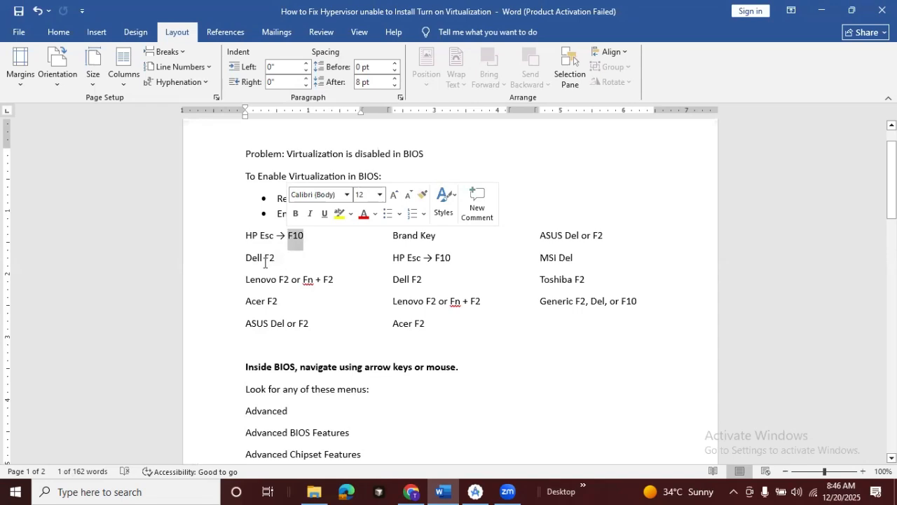
double_click(269, 258)
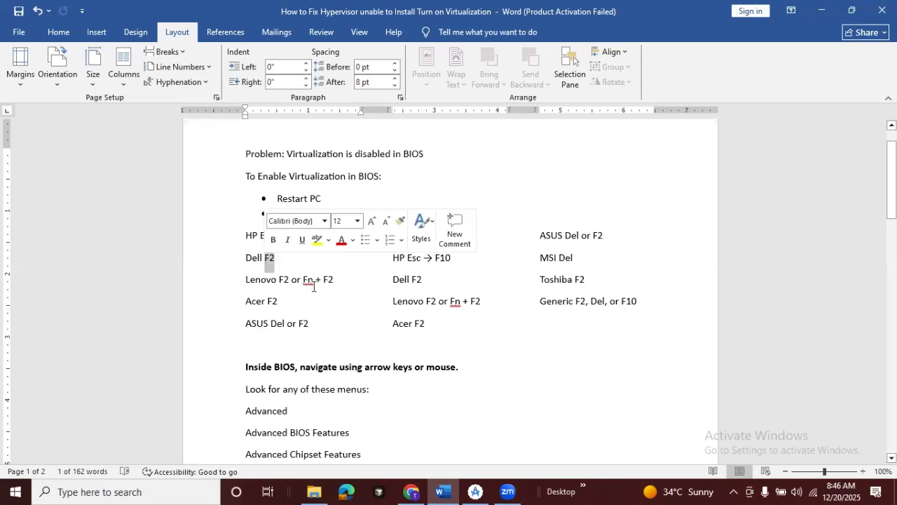
click(392, 279)
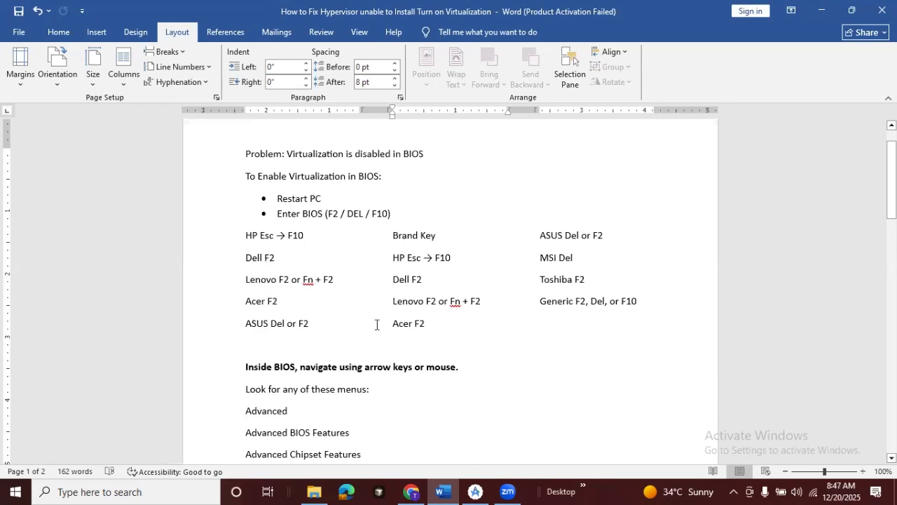
Step: Review the document's list of BIOS menus where the CPU configuration may be found
drag(892, 193, 892, 237)
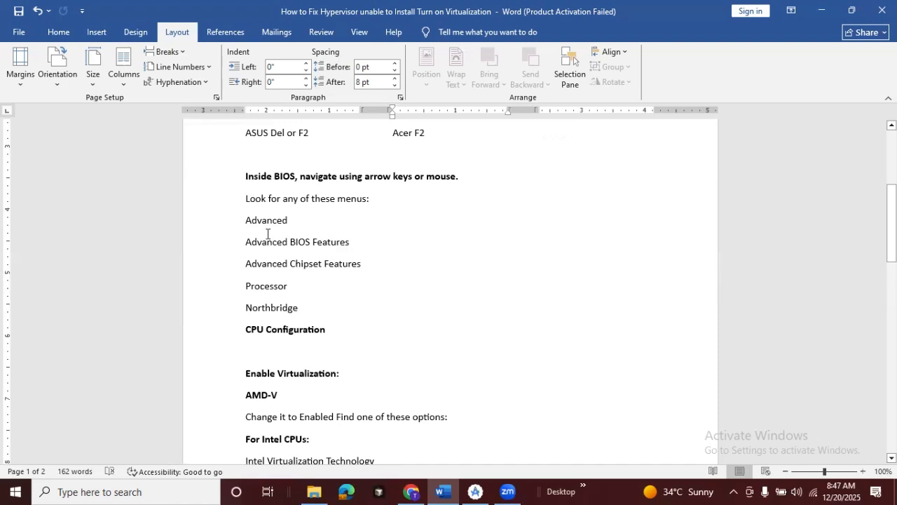
drag(330, 332, 245, 333)
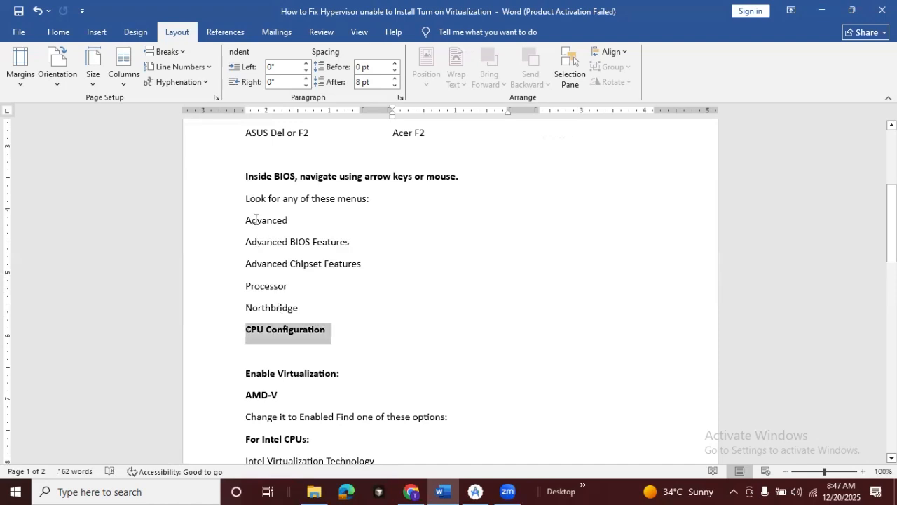
click(276, 244)
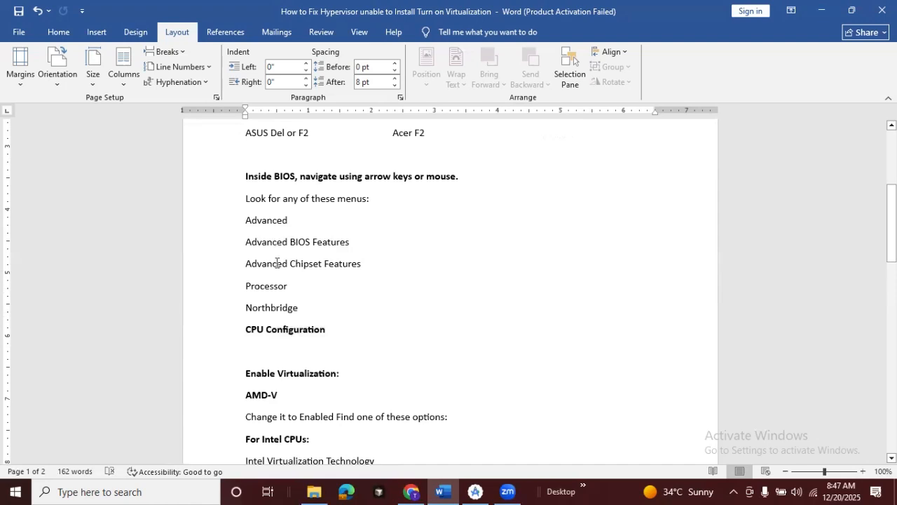
click(278, 264)
click(277, 289)
Step: Read the document's virtualization options for Intel and AMD CPUs, through saving BIOS changes and confirming virtualization in Windows
drag(892, 223, 892, 259)
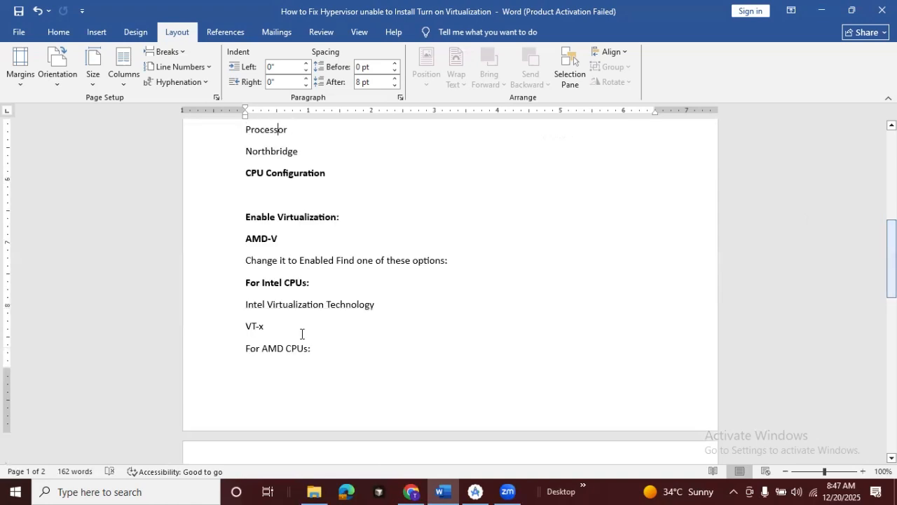
drag(273, 326, 250, 315)
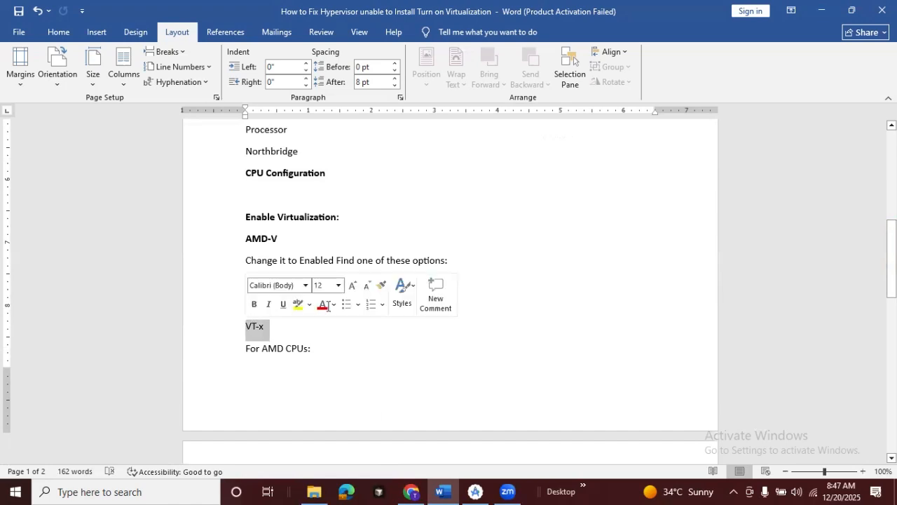
key(Right)
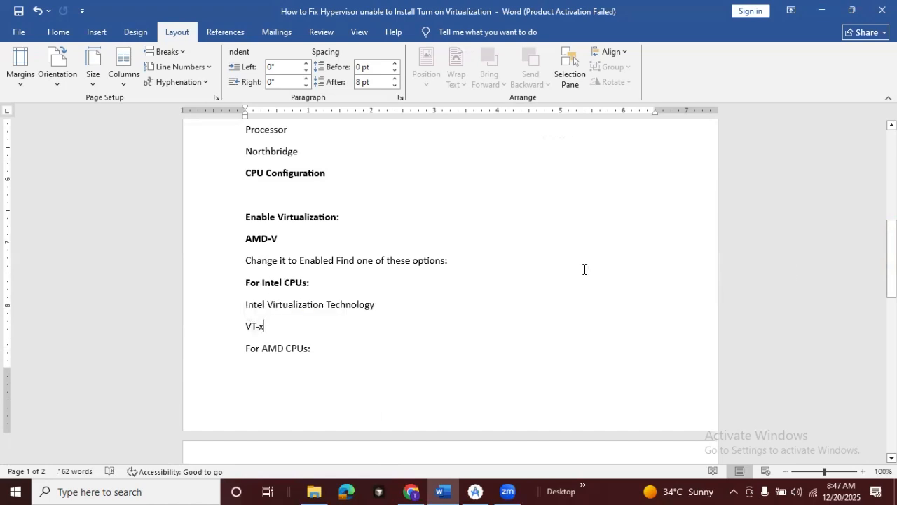
drag(892, 259, 891, 294)
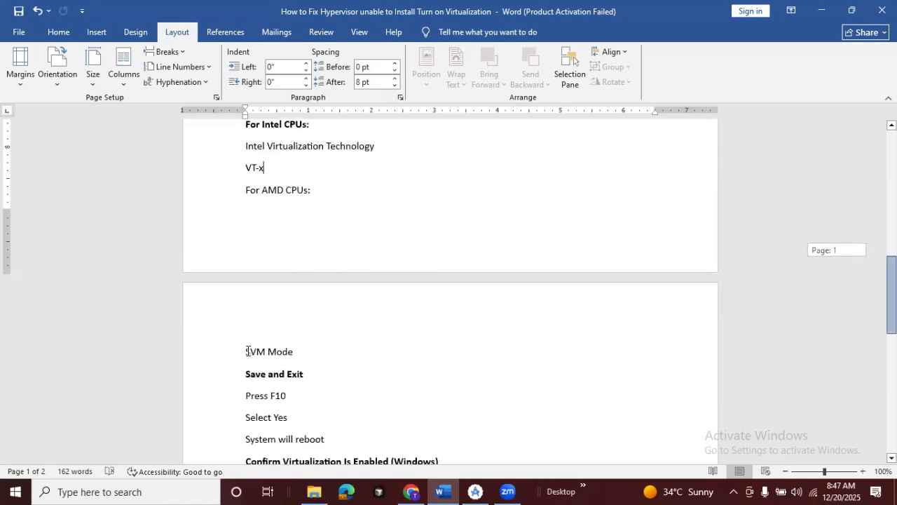
triple_click(291, 351)
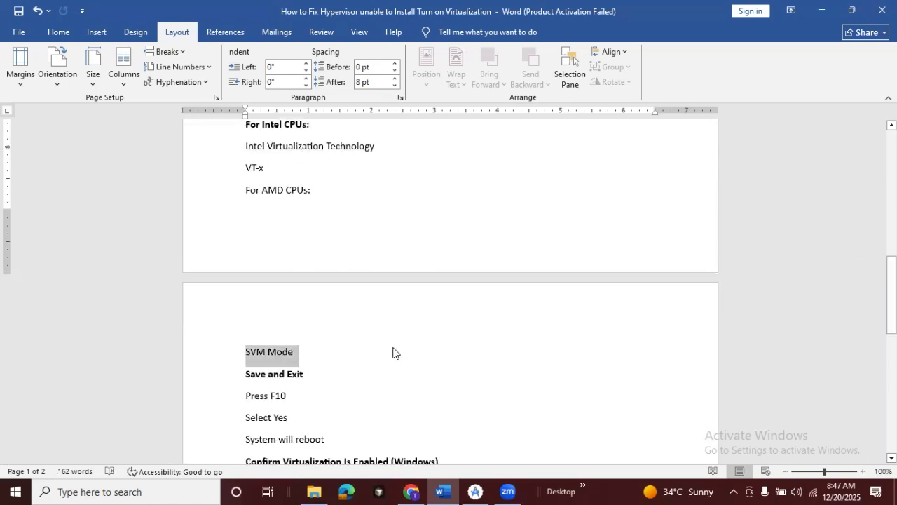
click(825, 291)
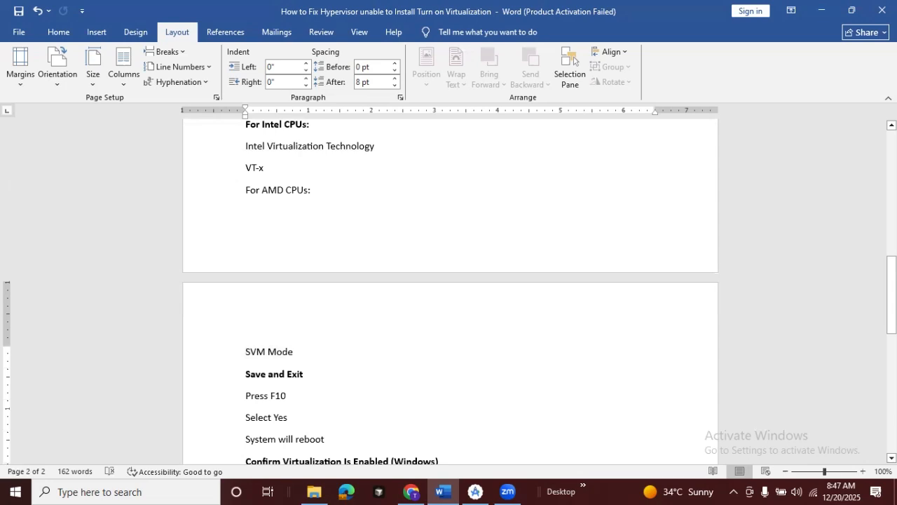
mouse_move(892, 311)
mouse_down()
mouse_move(892, 279)
mouse_move(892, 325)
mouse_up()
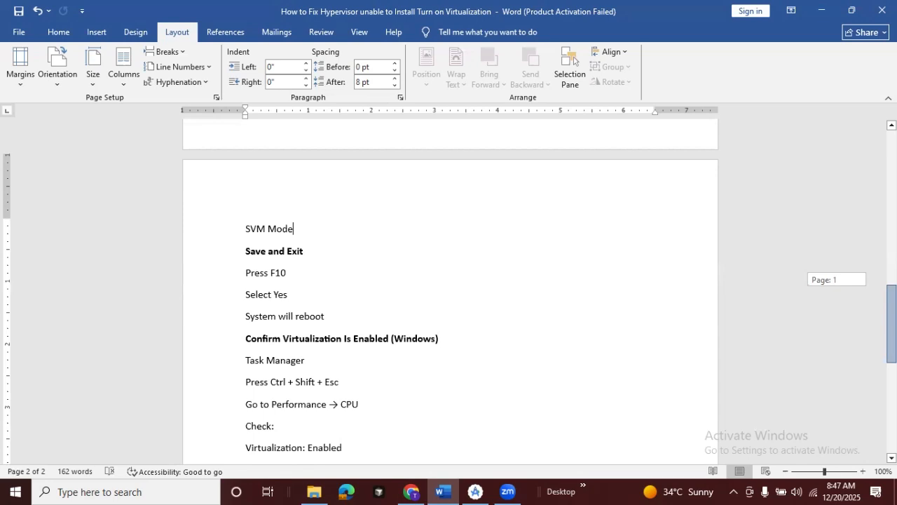
drag(891, 323, 892, 340)
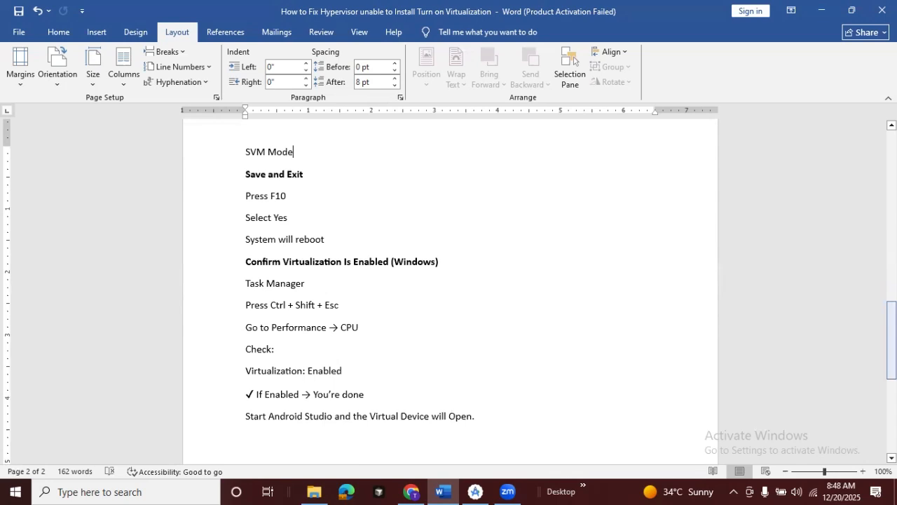
Step: Read the document's instructions for confirming in Task Manager's CPU performance details that virtualization is enabled
drag(892, 351, 360, 264)
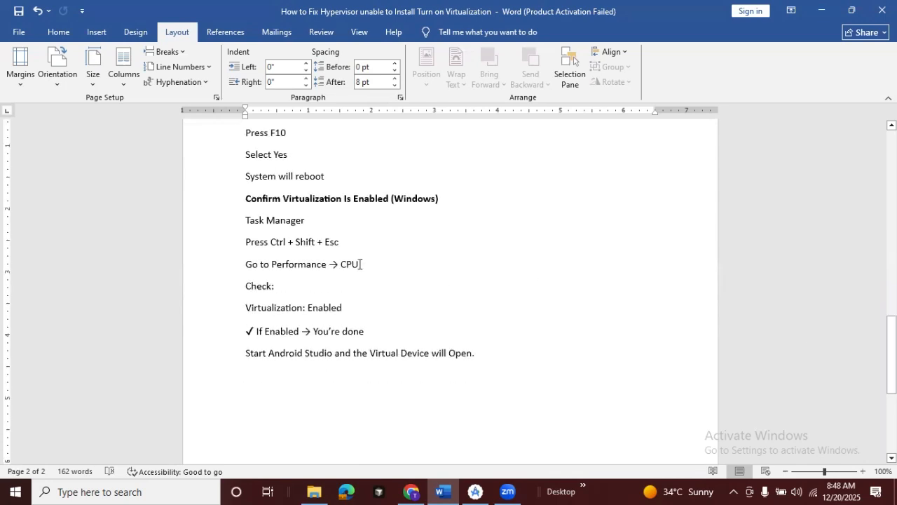
triple_click(296, 225)
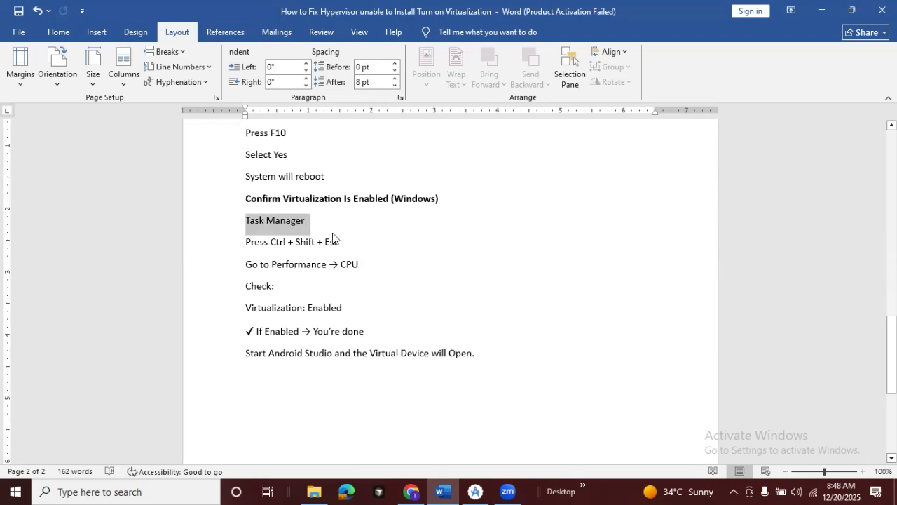
triple_click(285, 245)
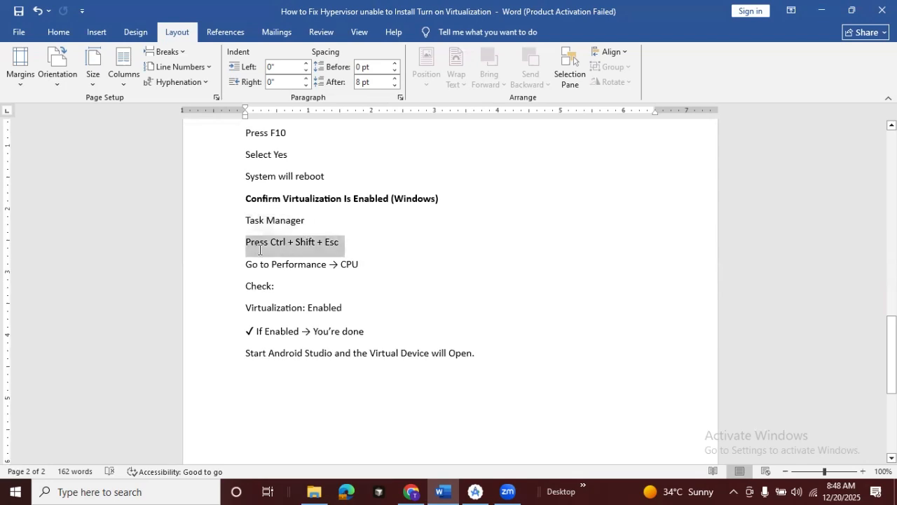
click(347, 290)
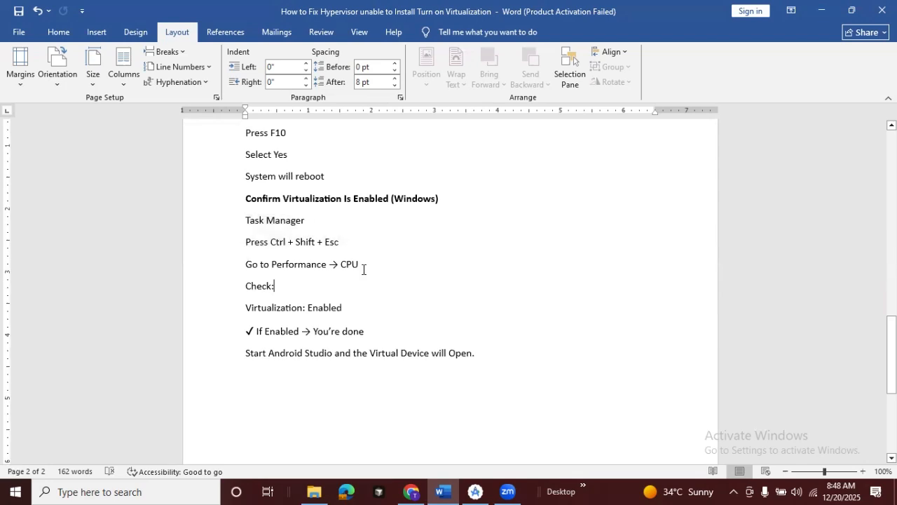
double_click(338, 265)
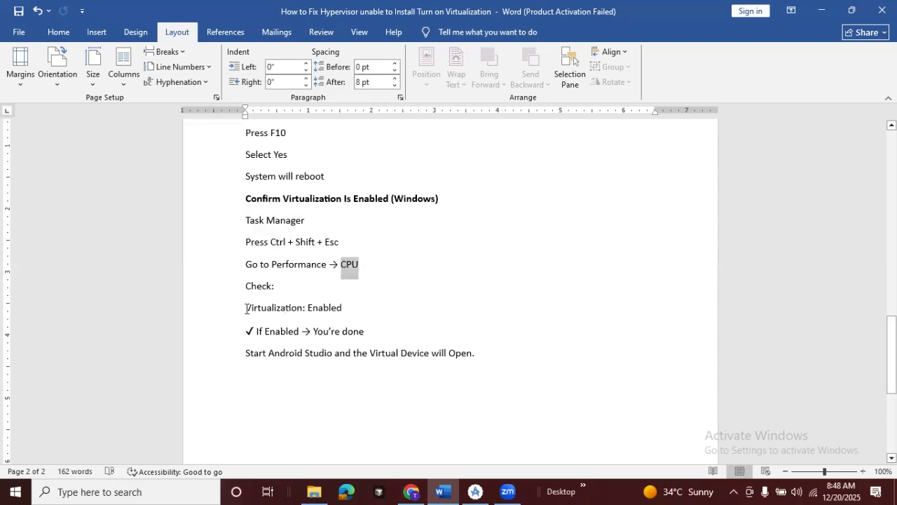
double_click(294, 313)
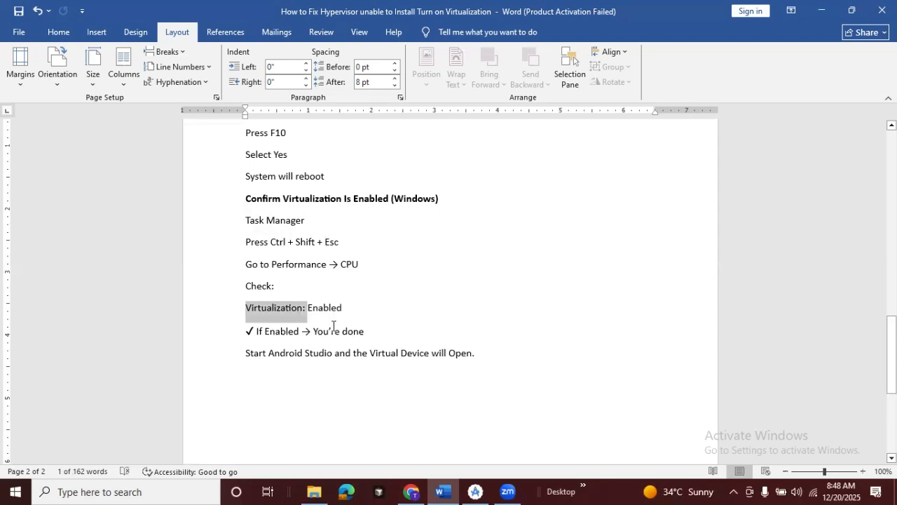
click(536, 323)
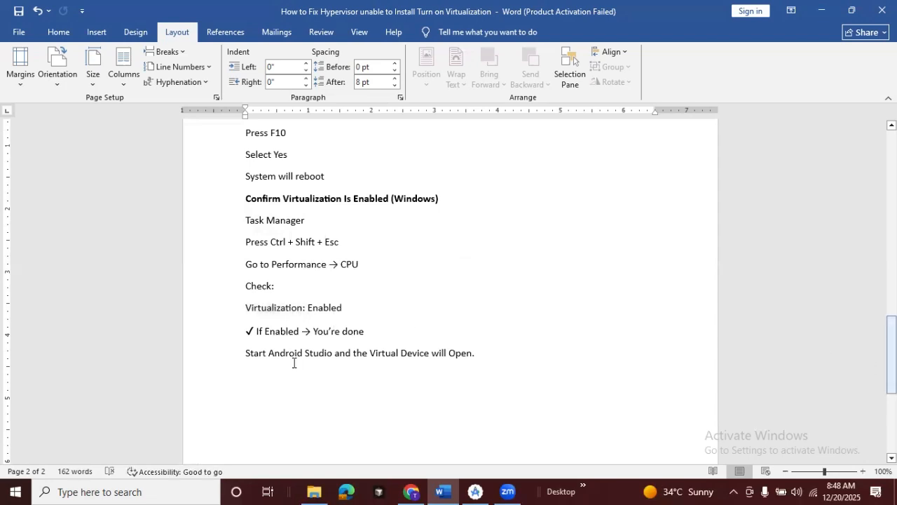
Step: Switch to Android Studio and review the EMall project's build commands, including generating app bundles or APKs and cleaning the project
click(479, 487)
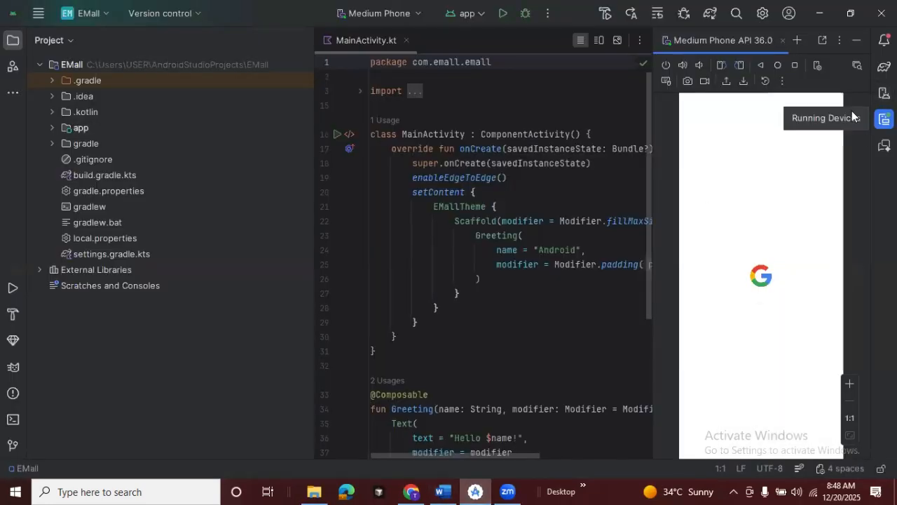
click(884, 92)
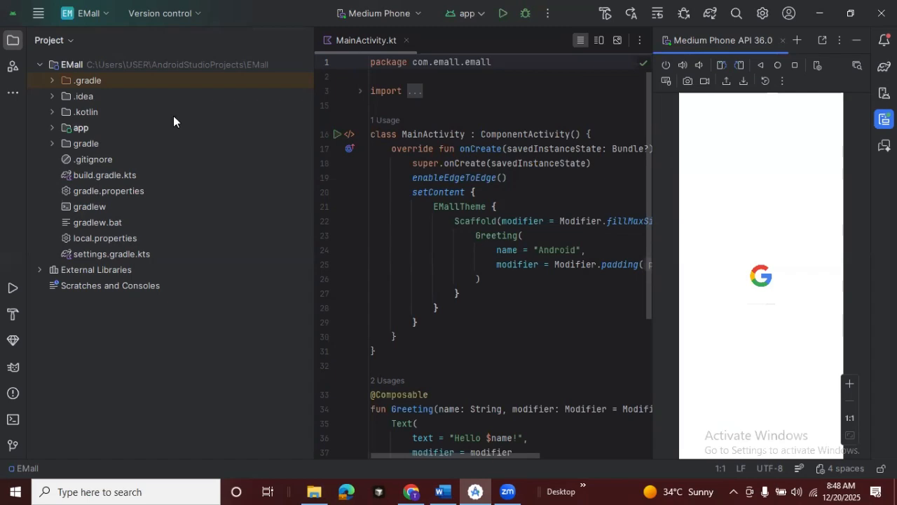
click(94, 18)
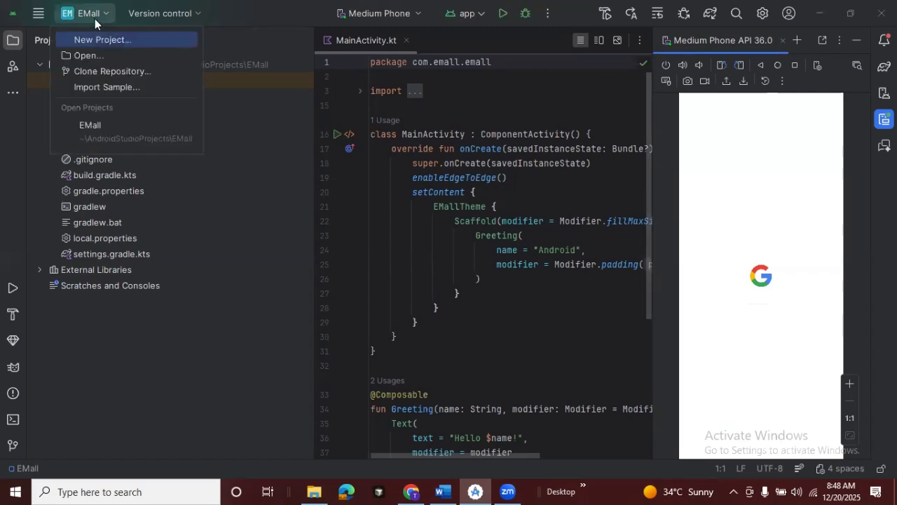
click(40, 14)
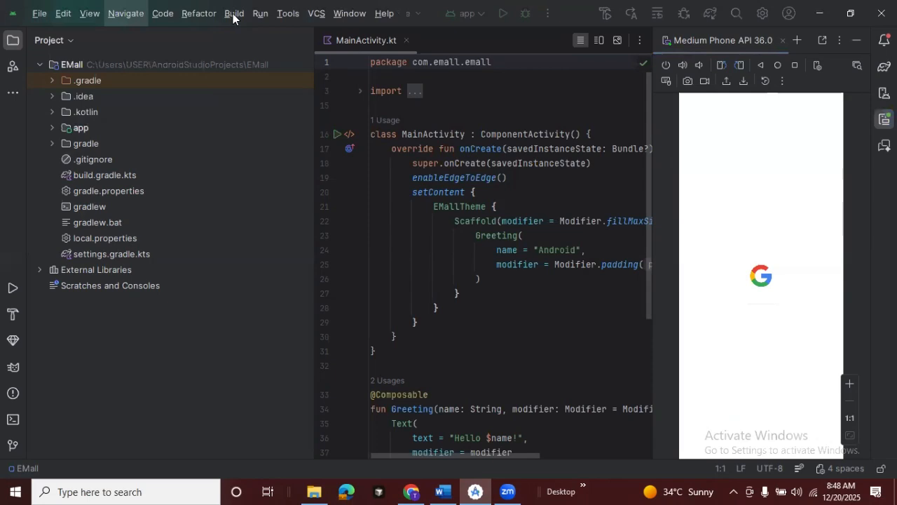
click(234, 14)
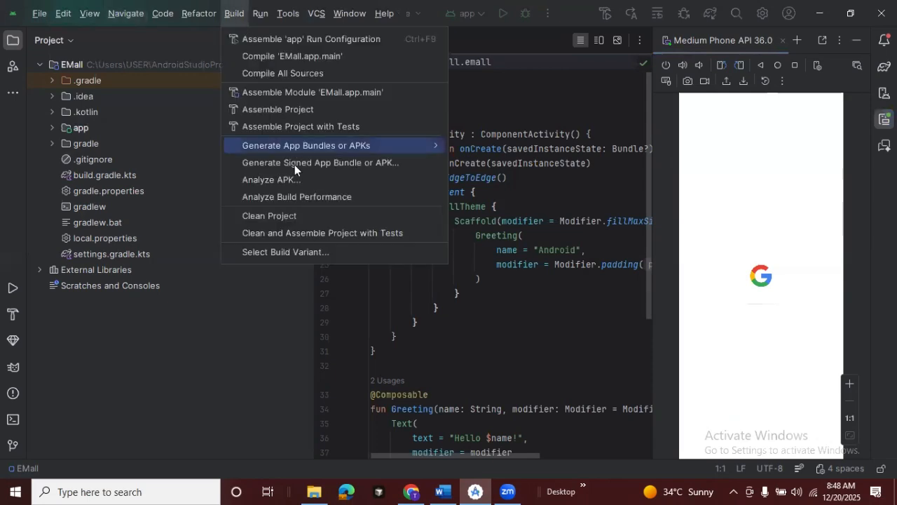
mouse_move(324, 147)
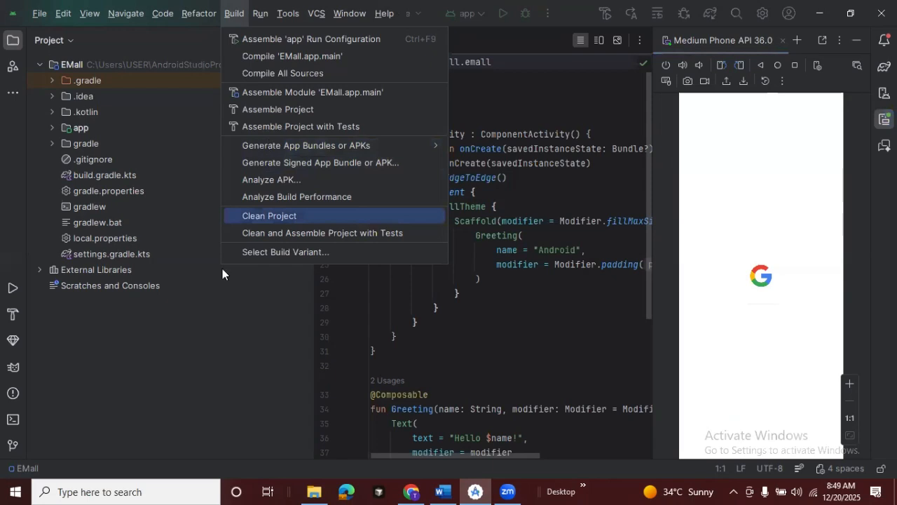
click(214, 300)
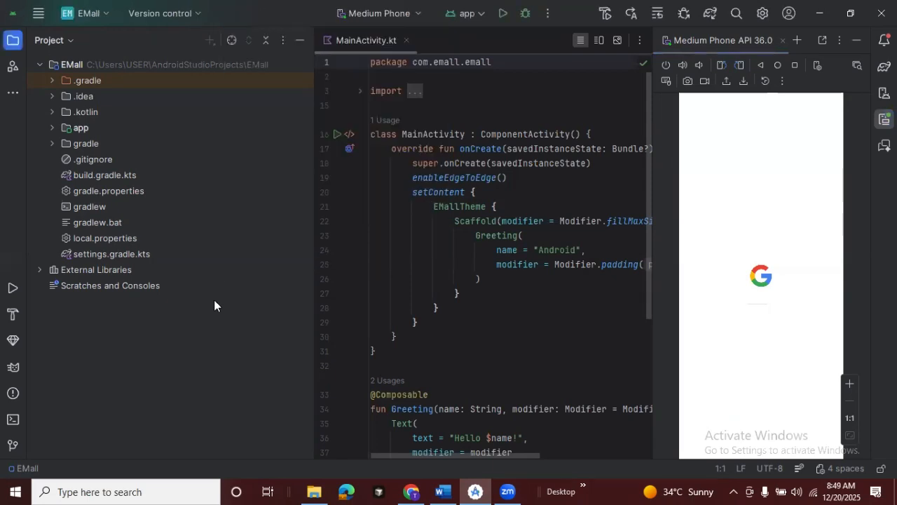